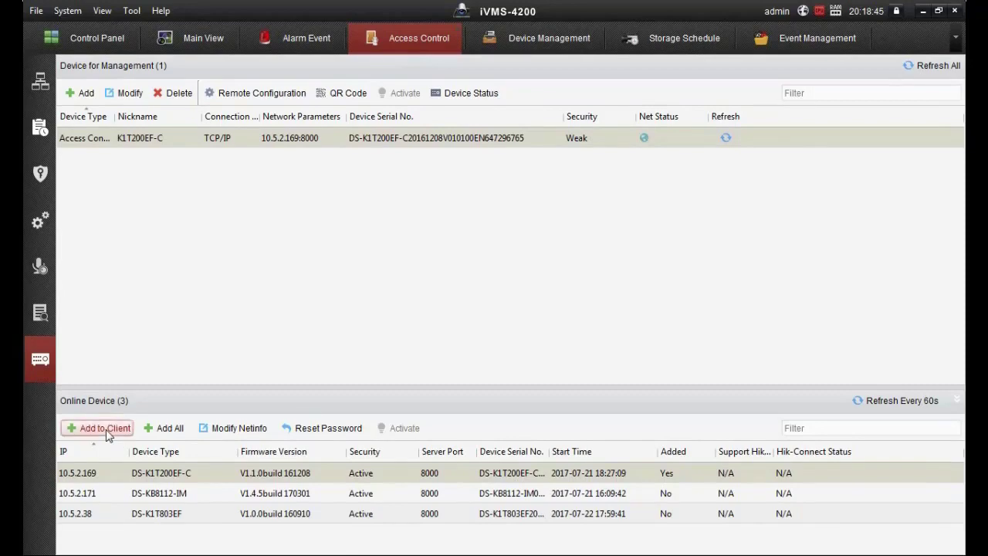
Fill the add-device form for K1T200EF-C with user admin and its password, then close without adding.
click(108, 435)
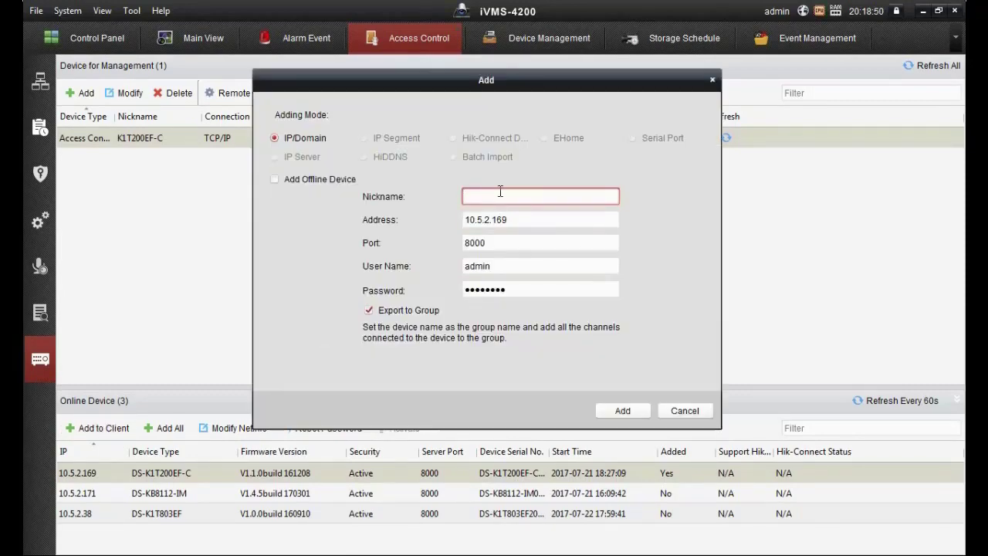
click(501, 191)
text(K1T)
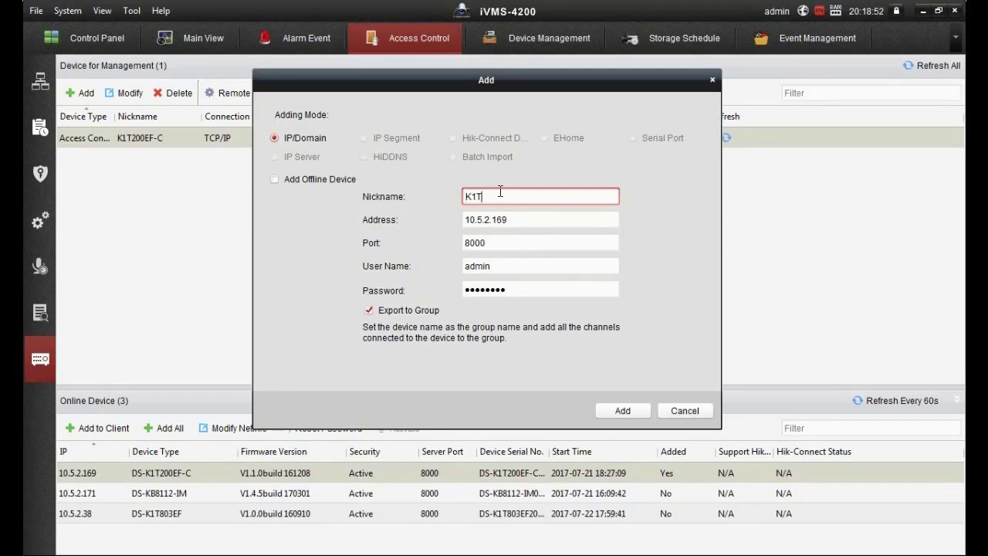
text(200EF-C)
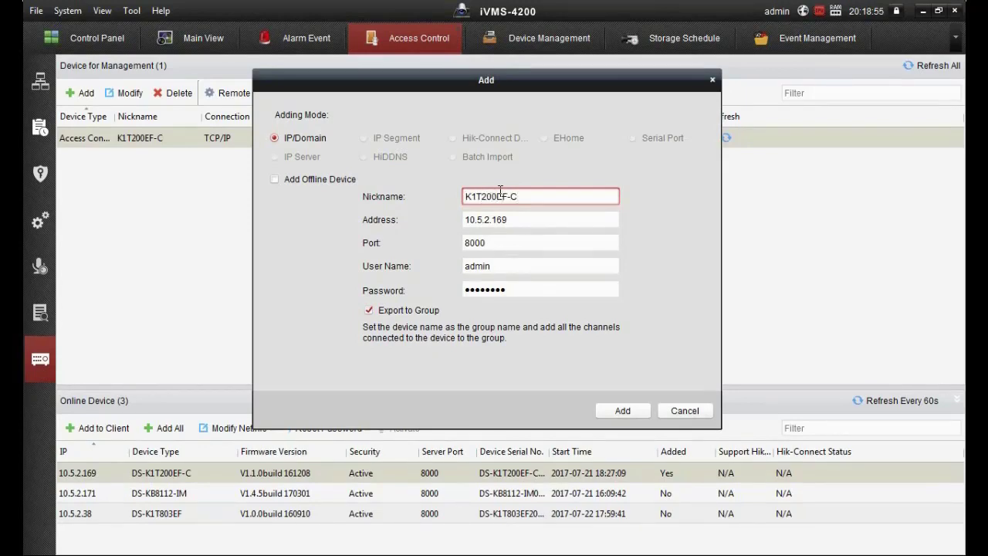
key(Tab)
key(Tab)
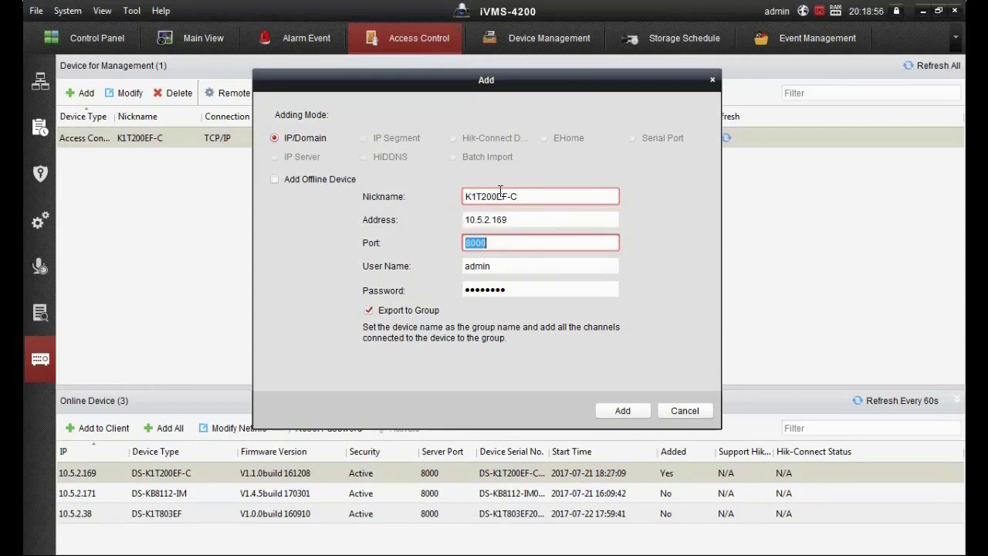
key(Tab)
text(admin)
key(Tab)
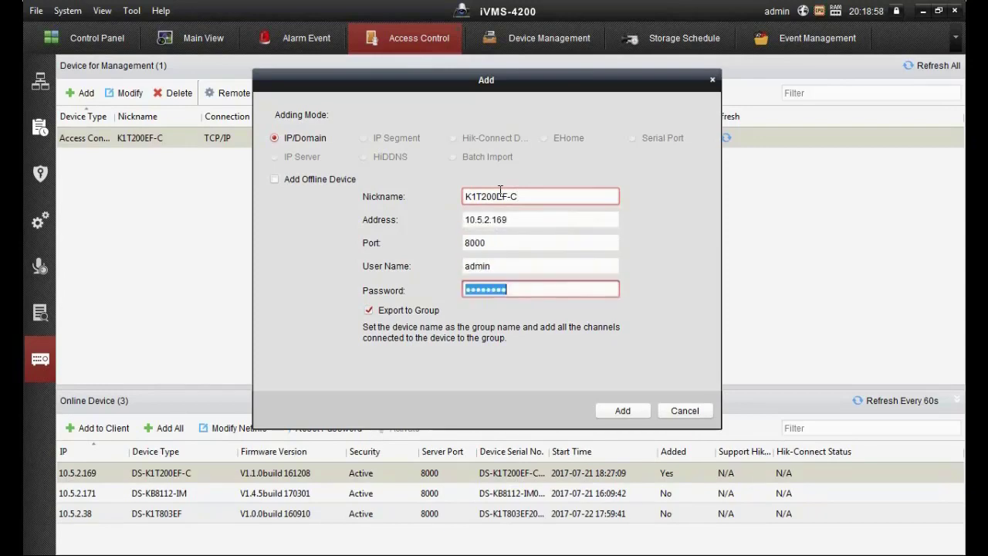
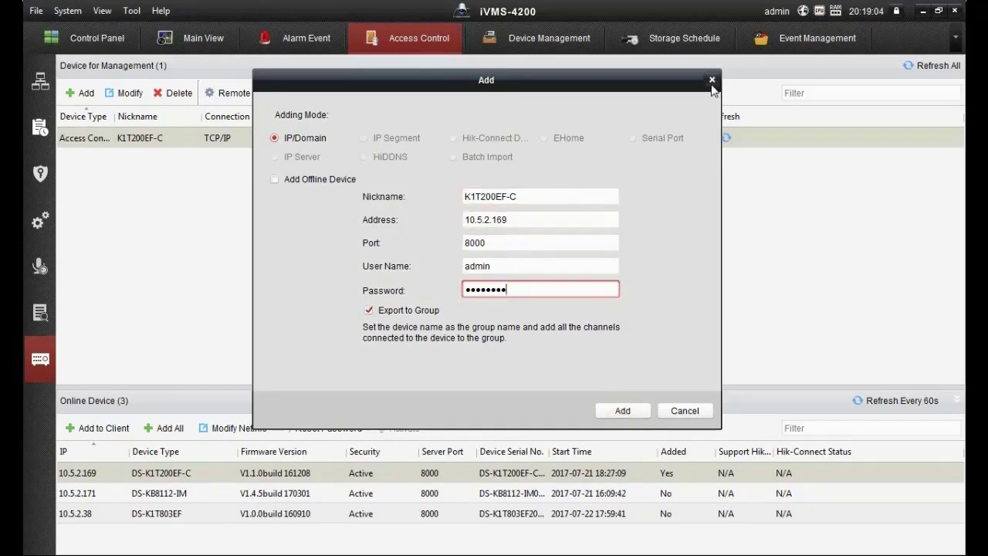
click(712, 81)
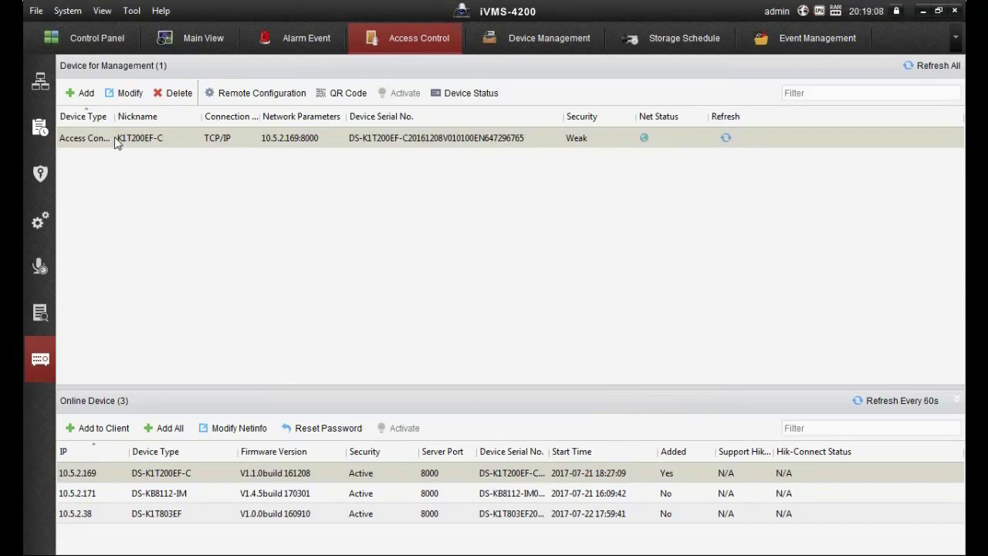
Tick every Access Control Parameter for K1T200EF-C, including keypad entry, picture upload, voice prompt, user info, and save.
click(259, 94)
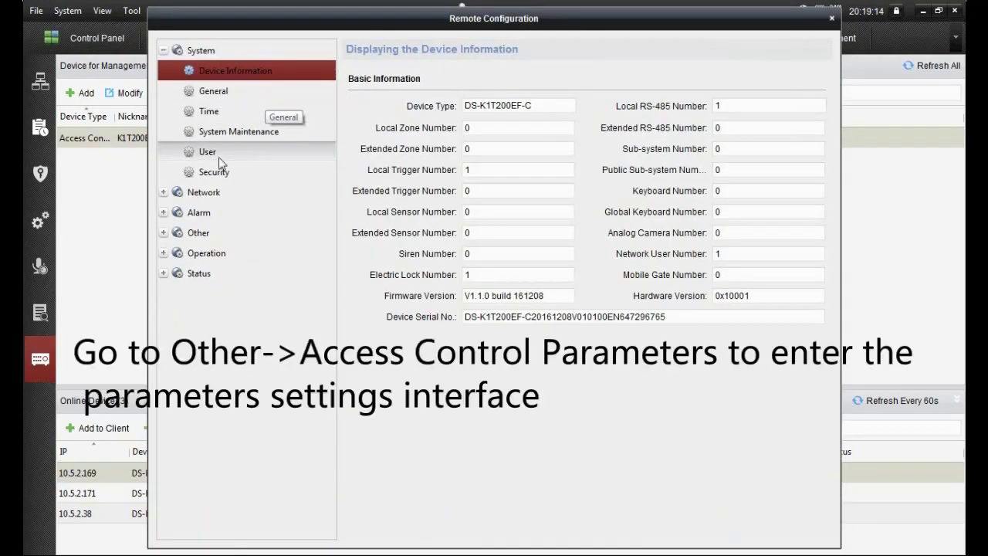
click(165, 233)
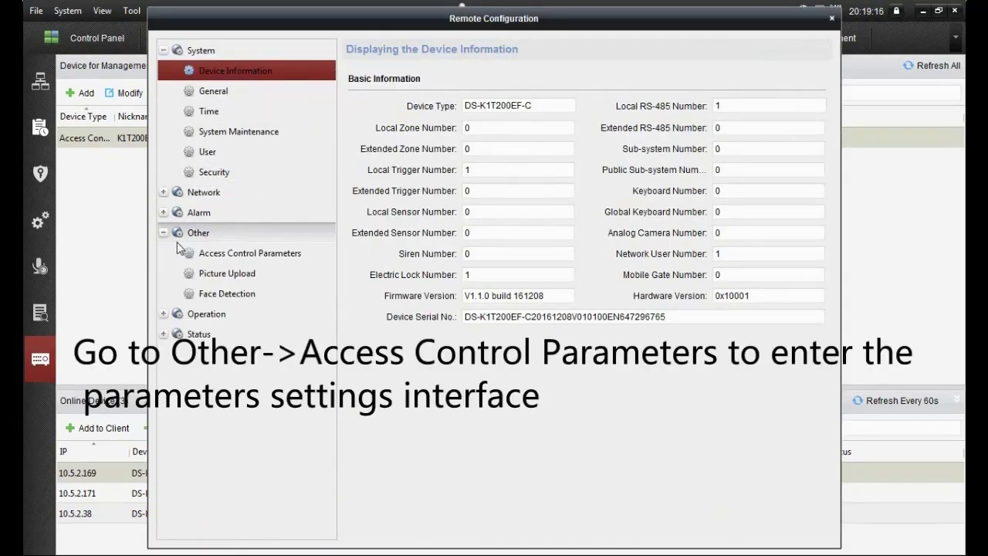
click(220, 259)
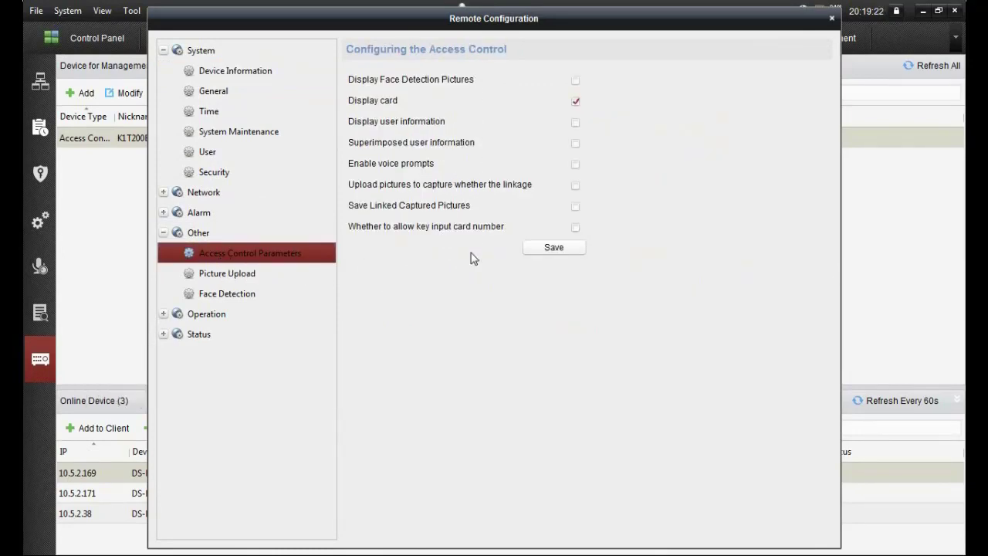
click(575, 207)
click(575, 226)
click(575, 186)
click(575, 164)
click(576, 143)
click(575, 122)
click(575, 80)
click(561, 249)
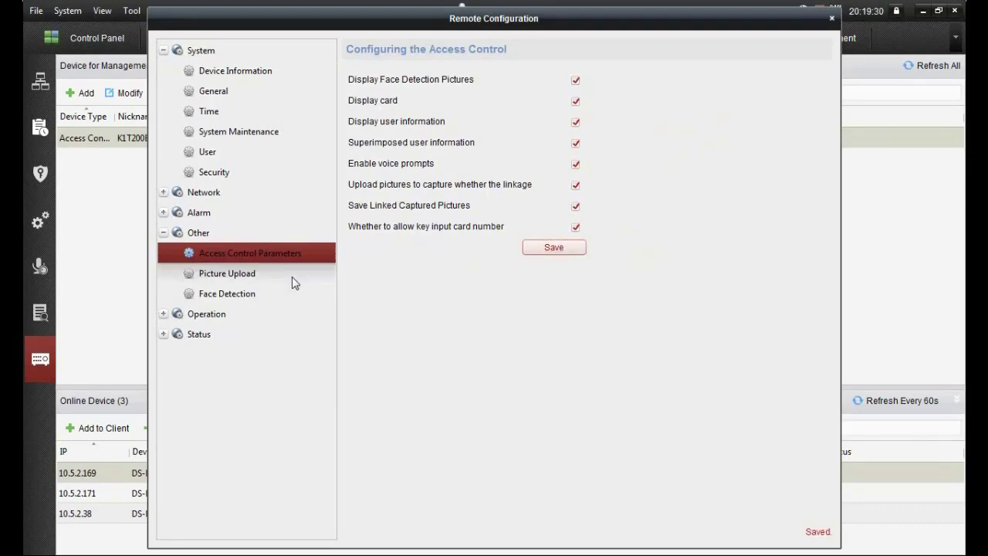
Enable and save Face Detection, then close the remote configuration window.
click(231, 298)
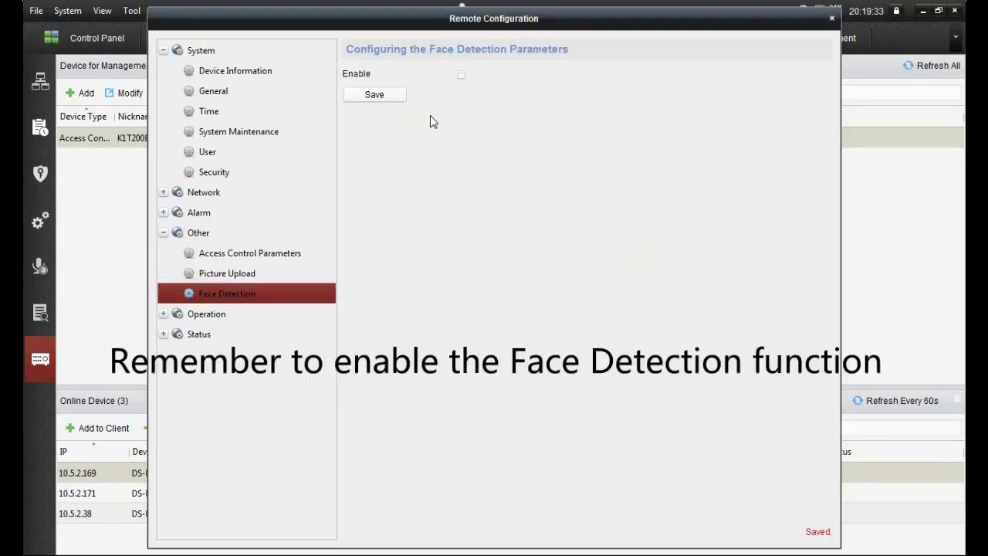
click(379, 99)
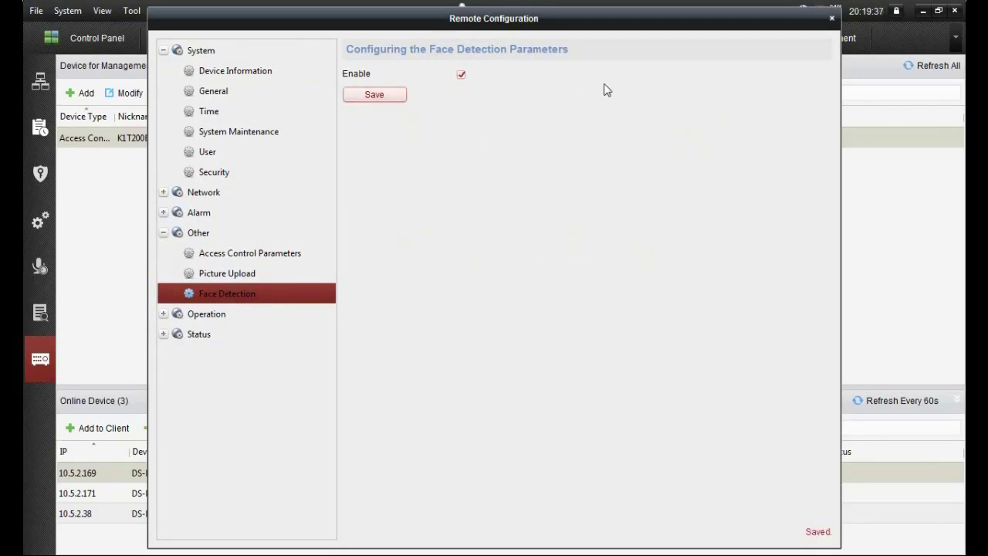
click(832, 18)
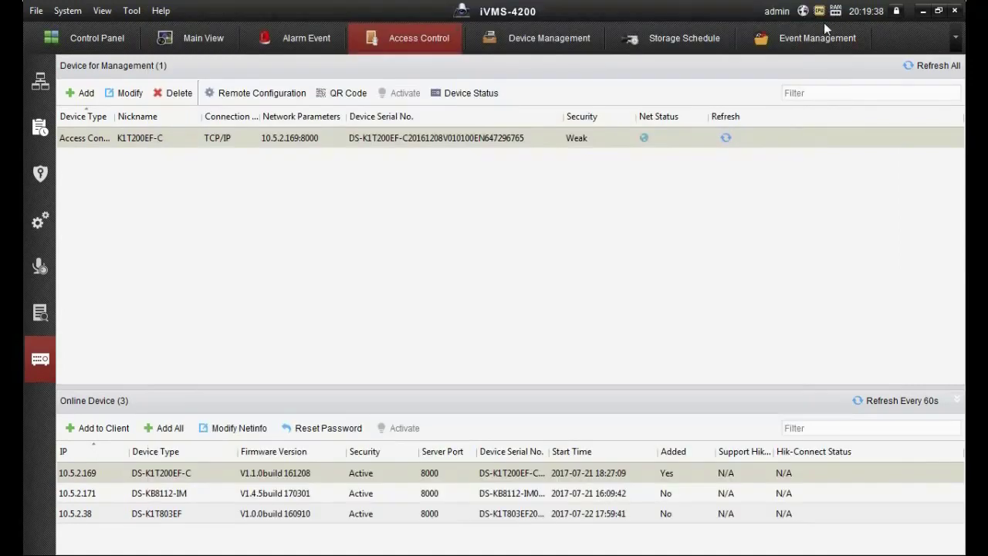
On the Device Management page, select the Storage Server in the Online Device list.
click(540, 34)
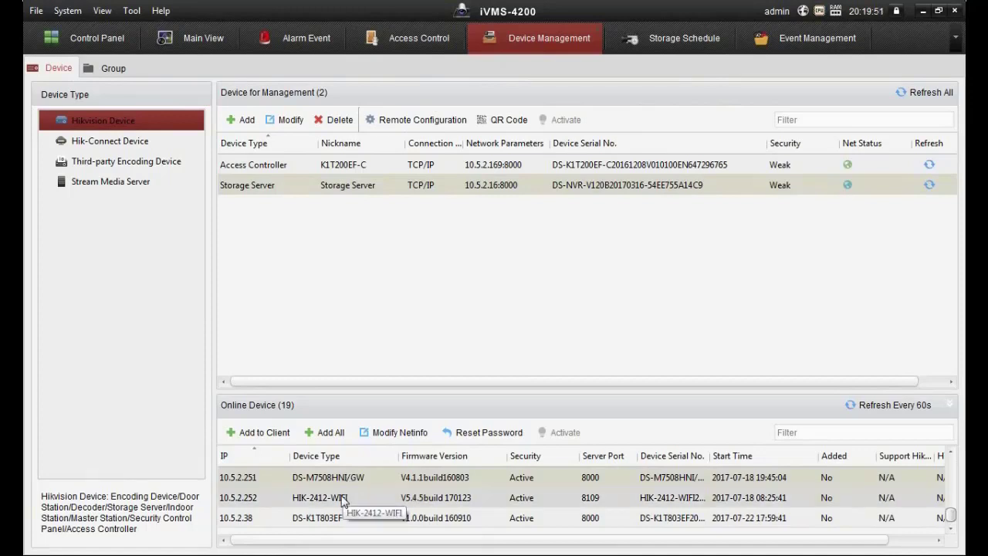
click(346, 500)
scroll(346, 502, up, 6)
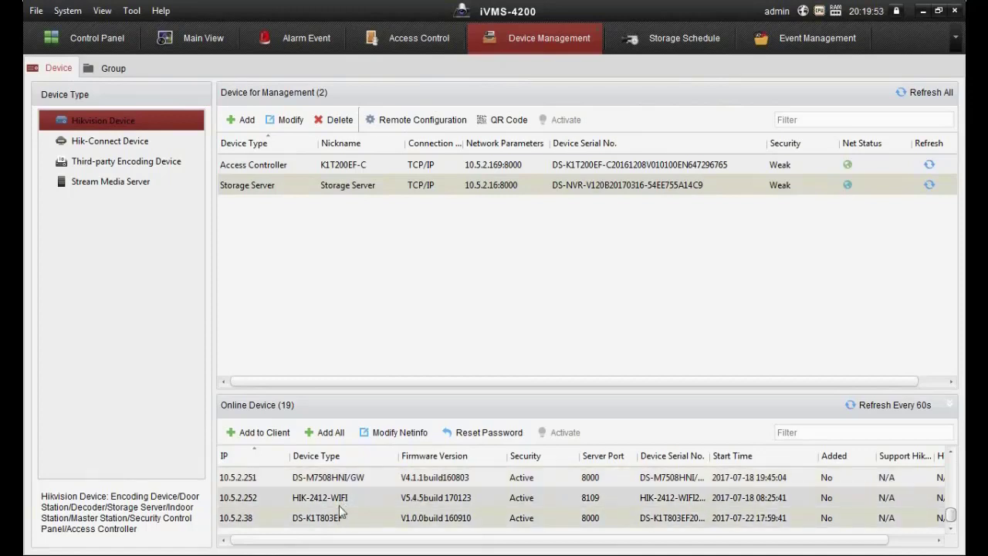
click(333, 481)
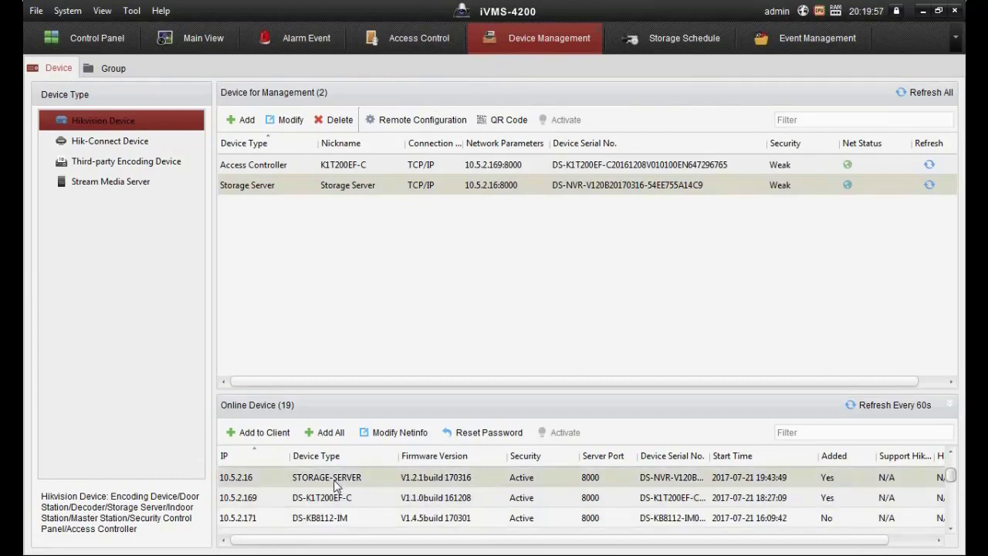
Fill the storage server's add form with name S, user admin and its password, then close it.
click(266, 434)
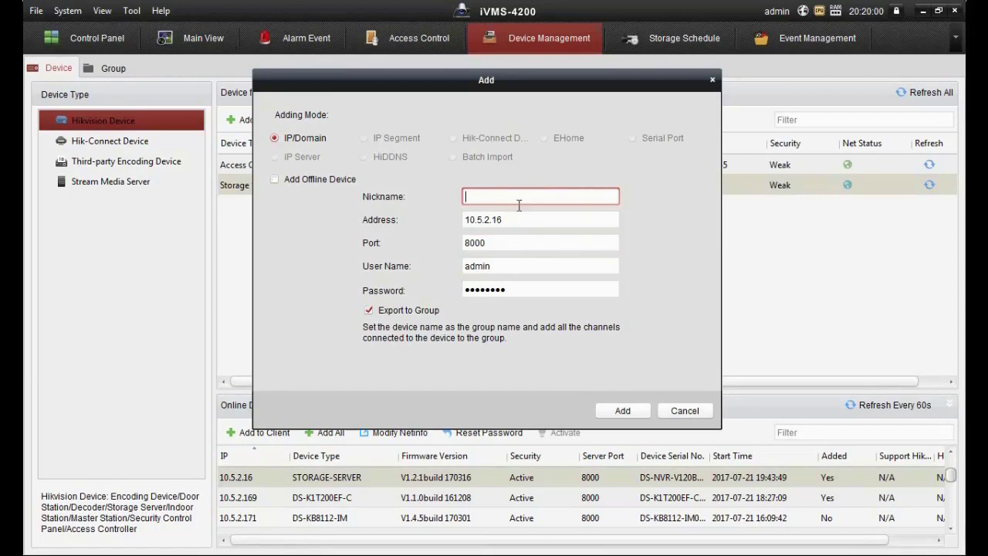
key(Tab)
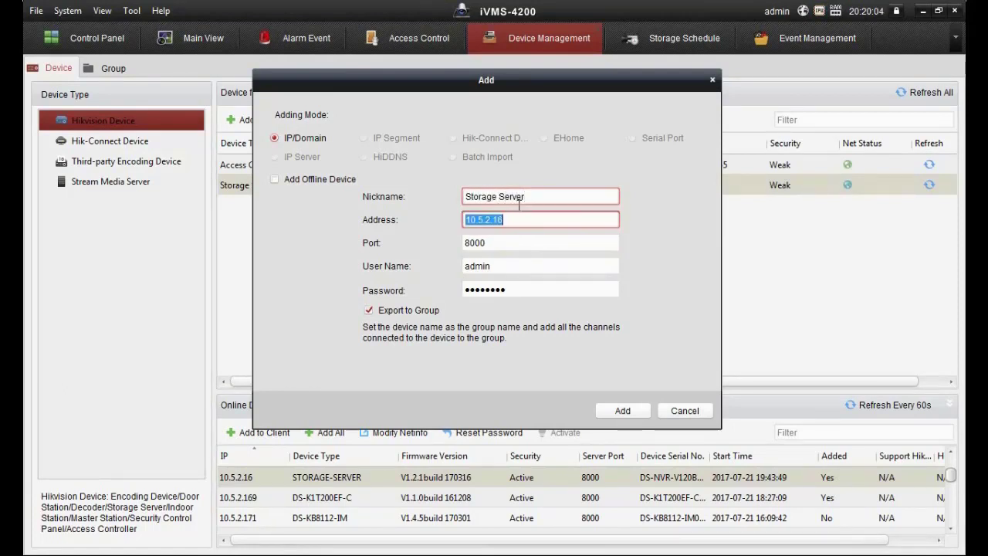
key(Tab)
key(Tab)
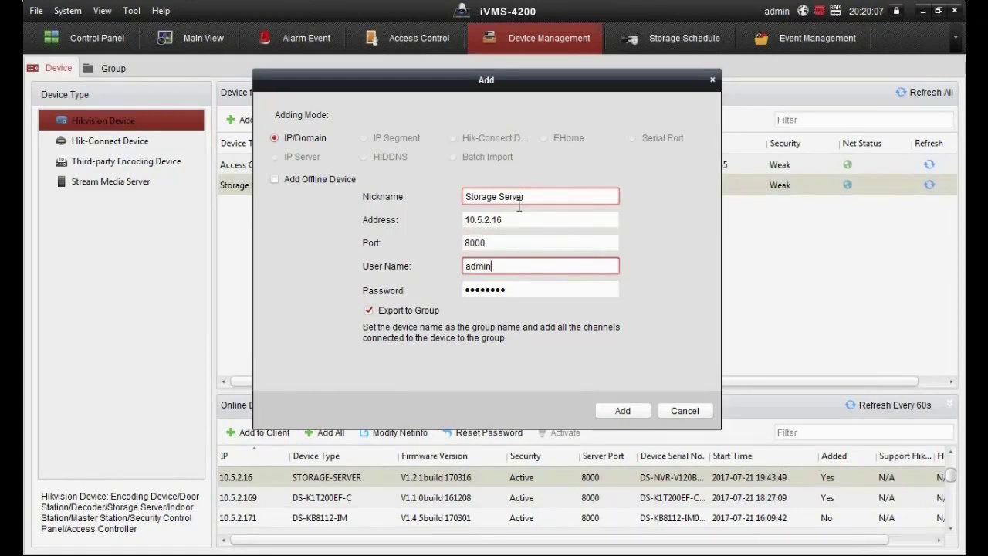
key(Tab)
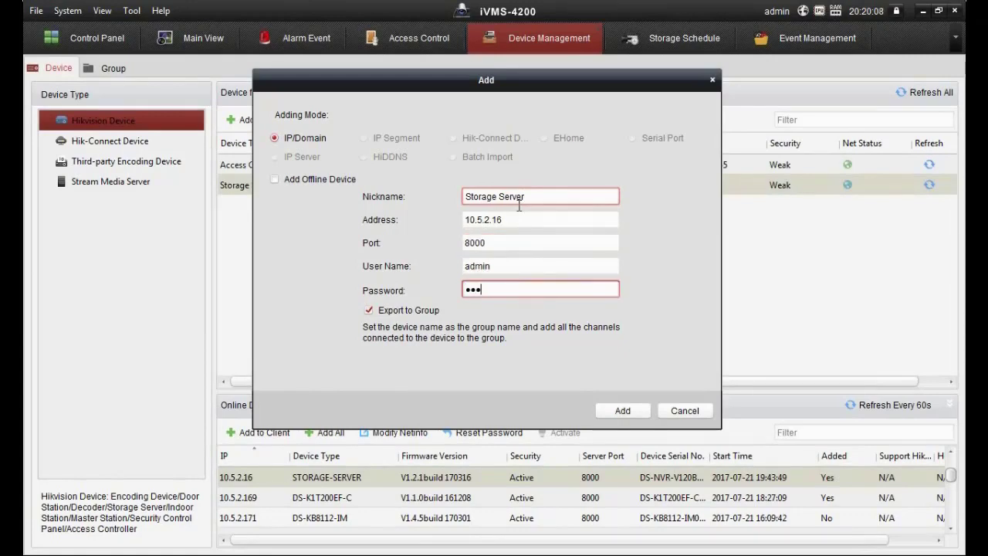
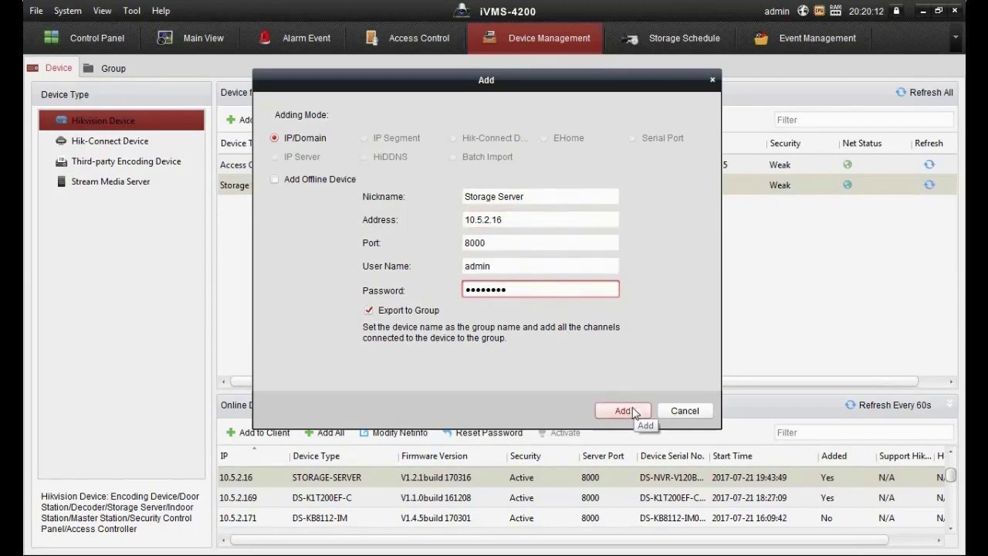
click(713, 80)
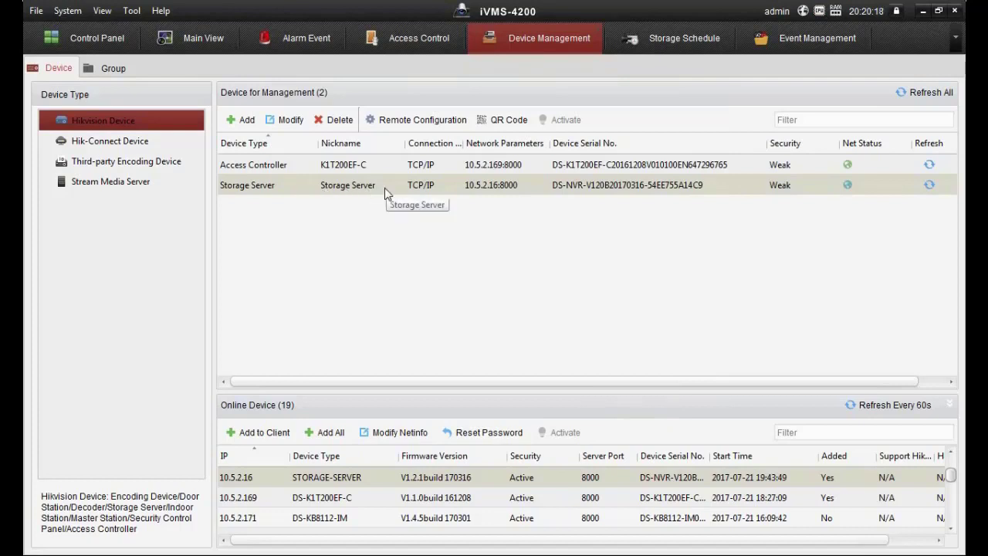
Format the Storage Server's HDDs E and F under Storage > General, keeping Quota storage mode.
click(399, 125)
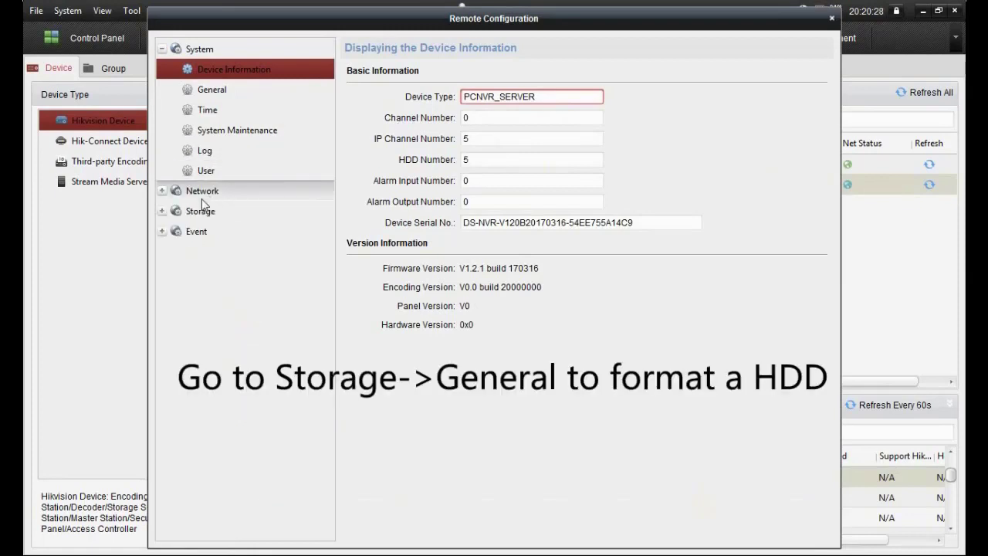
click(163, 211)
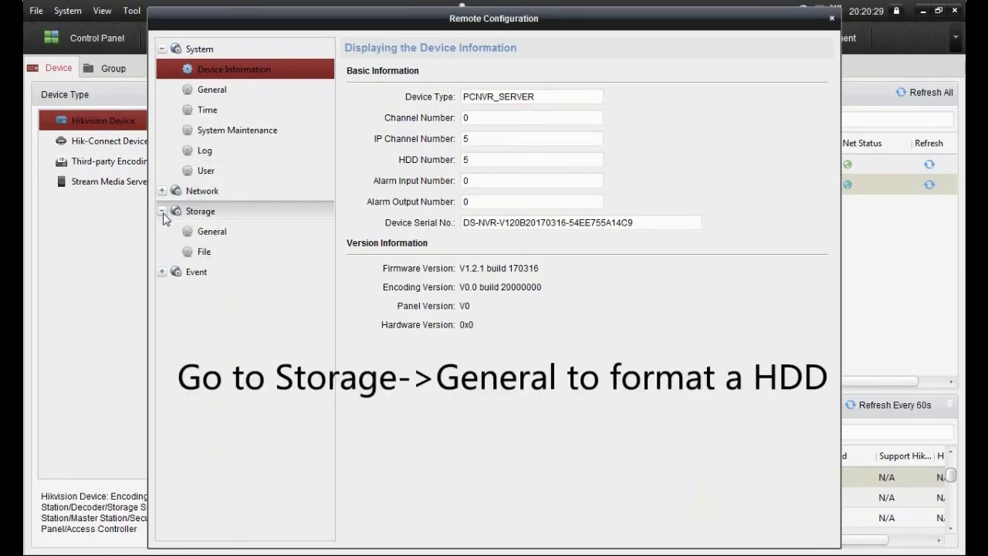
click(213, 232)
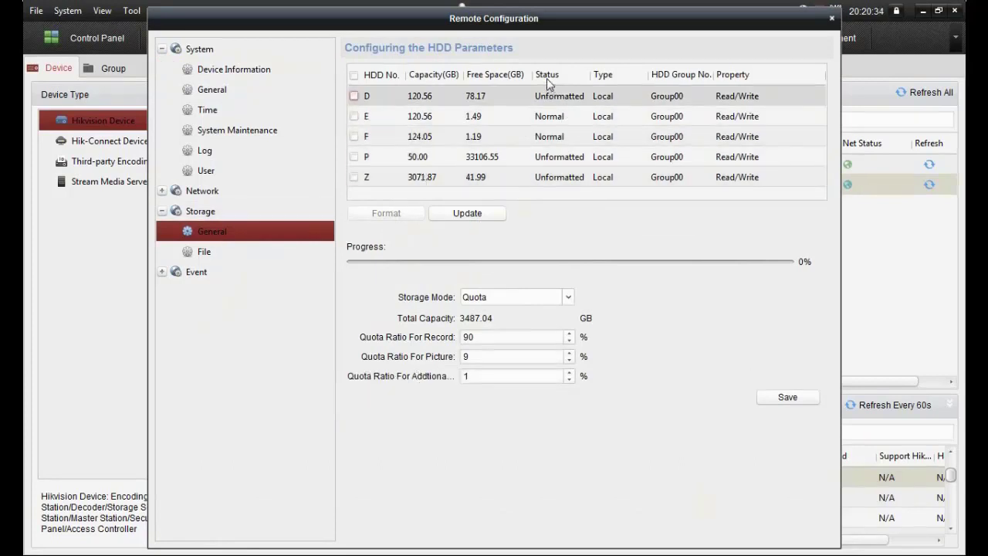
click(354, 137)
click(354, 116)
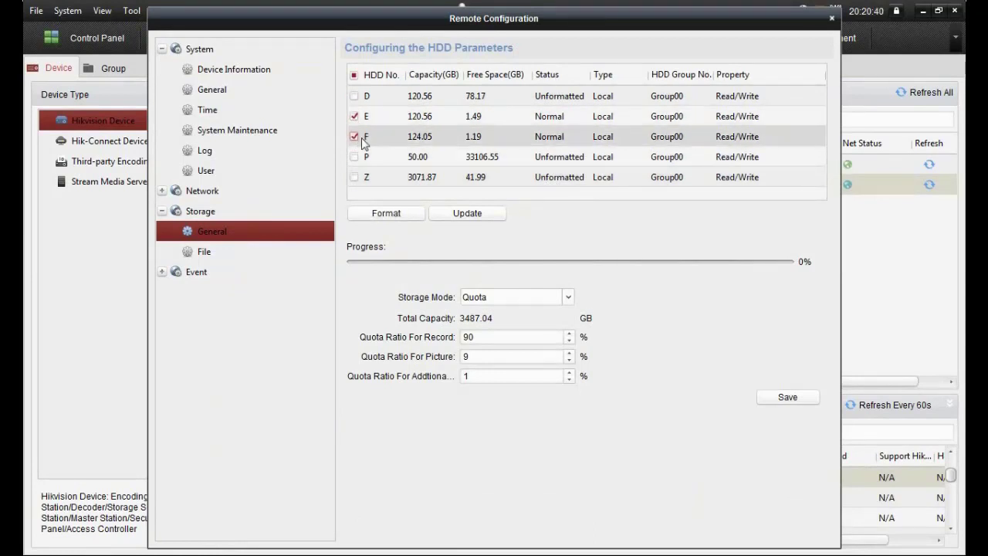
click(386, 215)
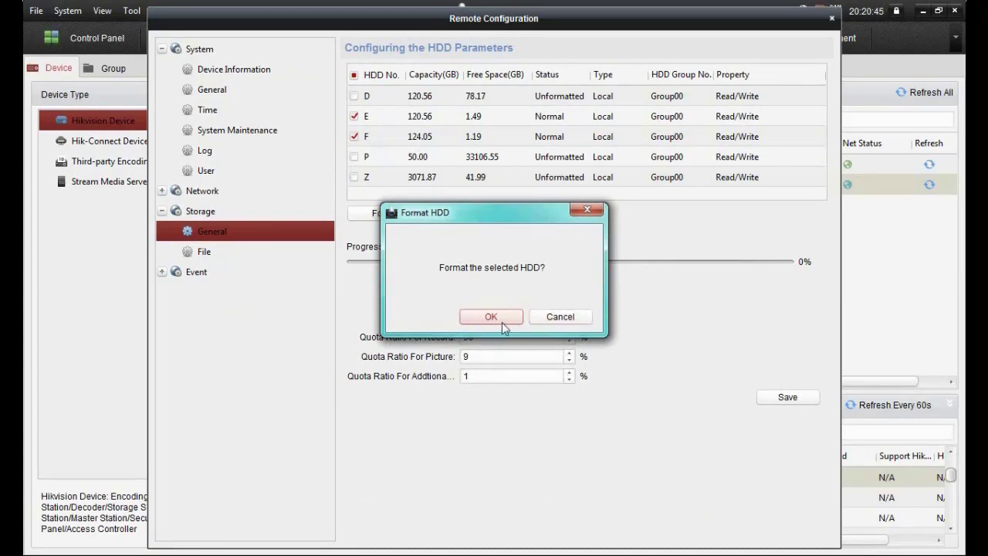
click(587, 209)
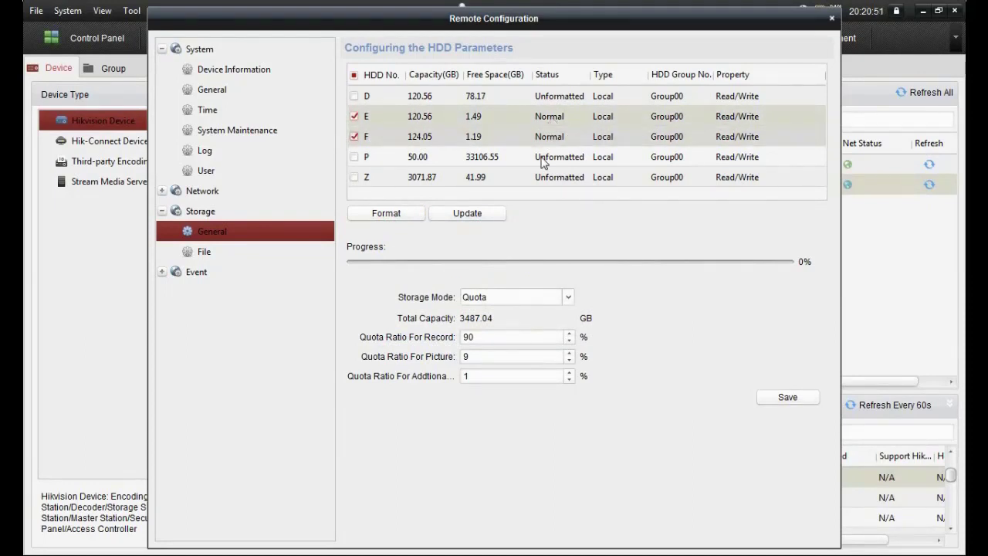
click(569, 298)
click(569, 299)
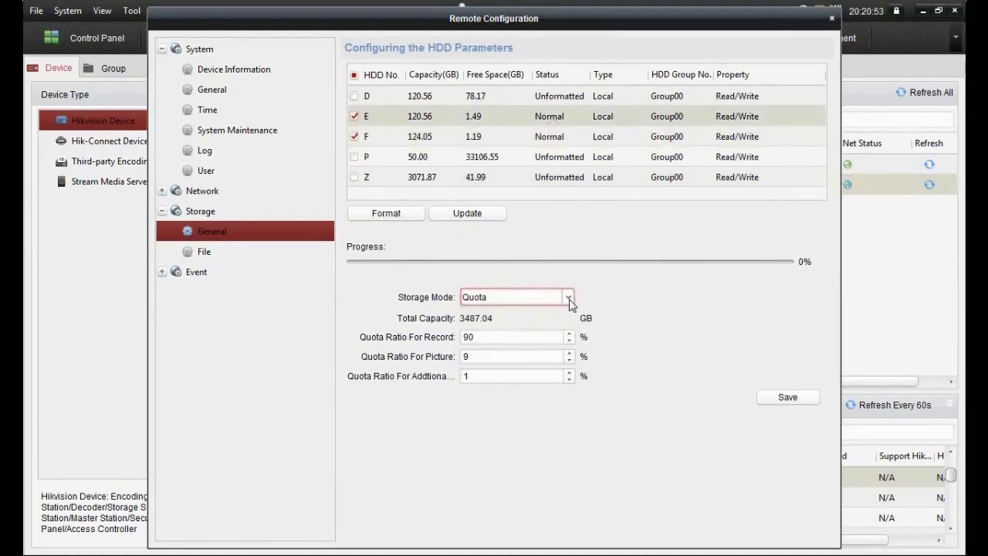
Save the picture quota at 11% and record quota at 88%, declining the reboot.
click(569, 352)
click(569, 352)
click(569, 340)
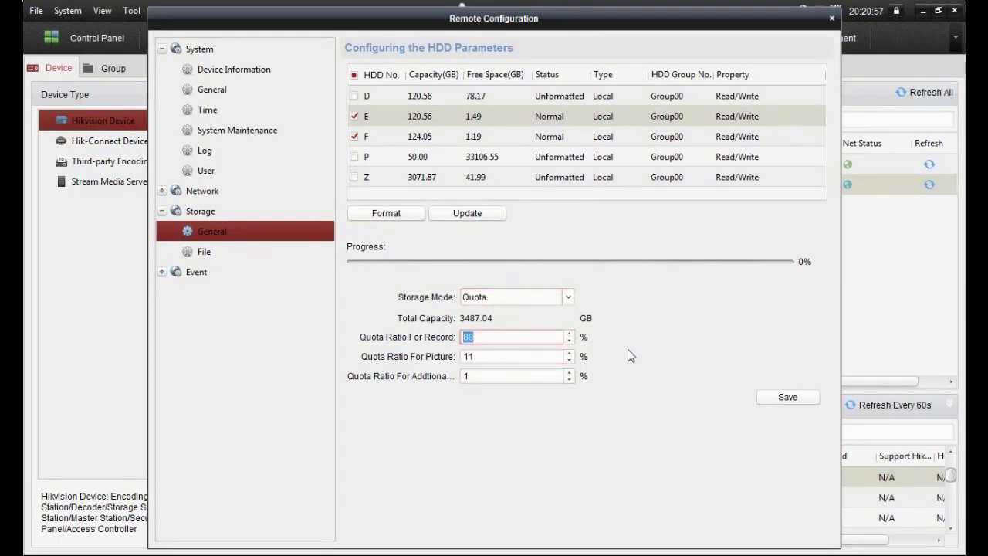
click(778, 401)
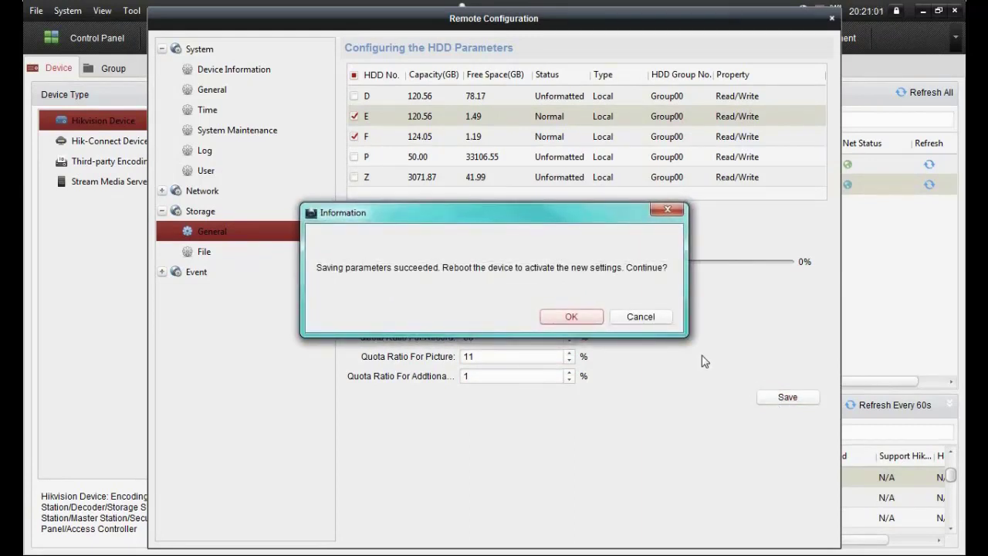
click(663, 320)
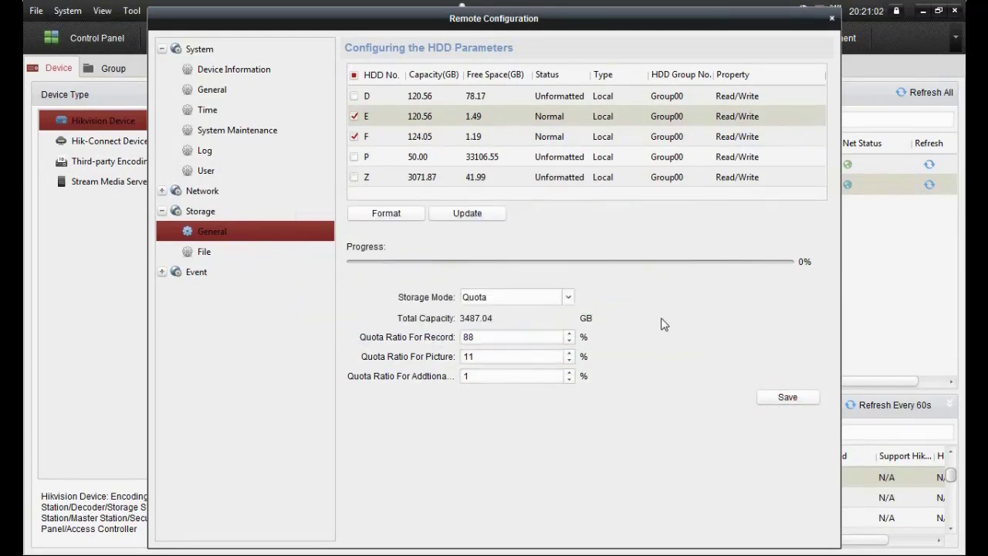
Close the storage server window and open Modify for the Access Controller terminal.
click(825, 22)
click(315, 165)
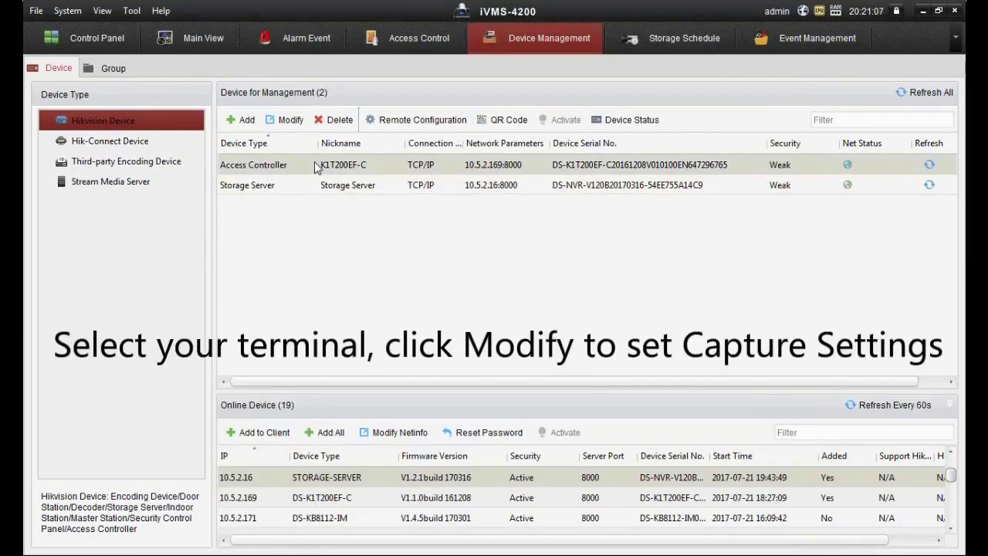
click(291, 125)
In Capture Settings, set Capture Times to 3 and the first interval to 500 ms.
click(278, 136)
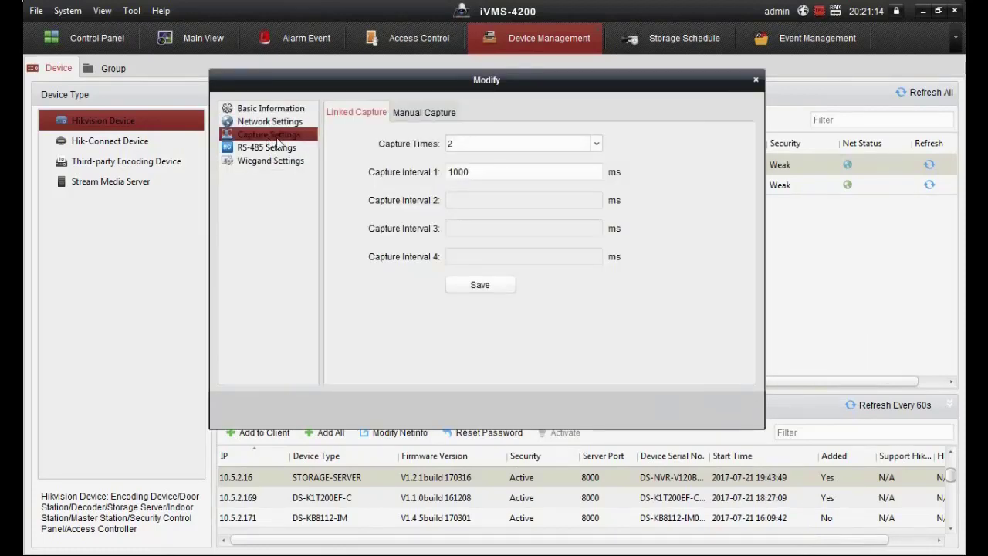
click(471, 143)
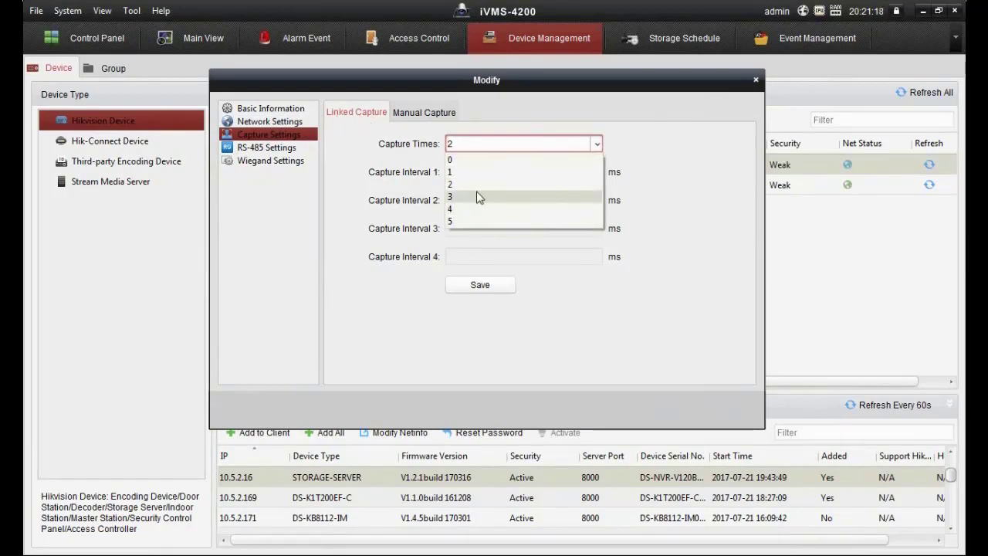
click(477, 196)
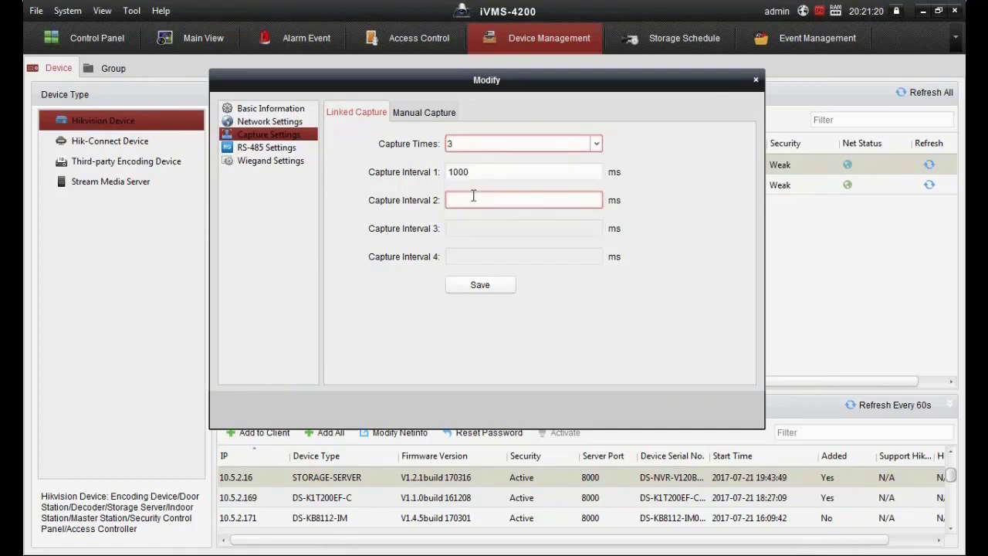
click(492, 172)
drag(492, 172, 389, 176)
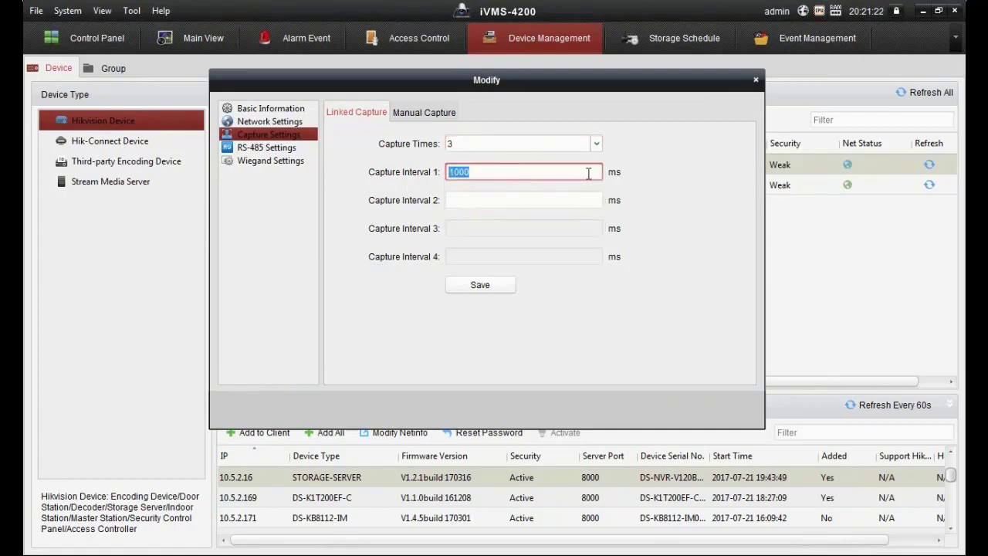
text(5)
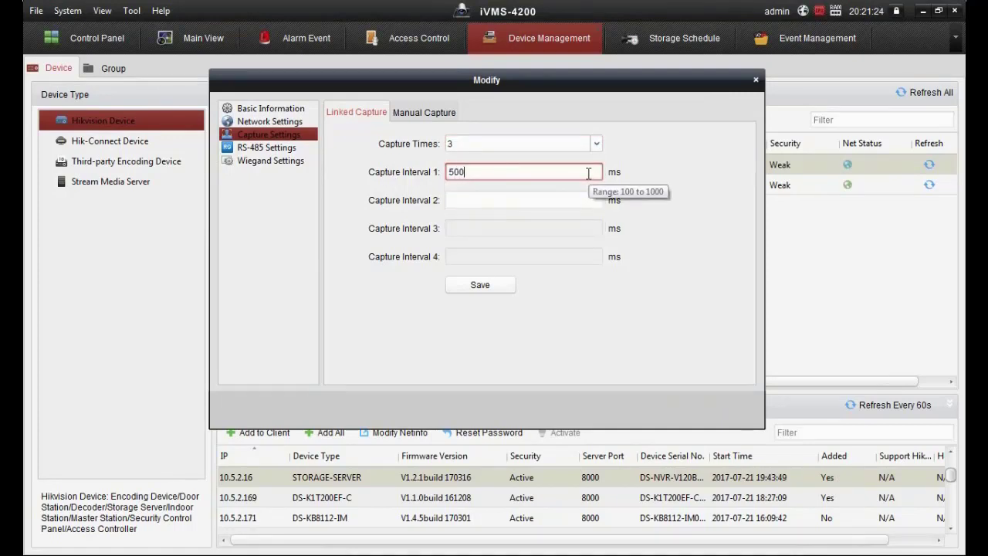
click(495, 286)
Set the second capture interval to 400 ms, save the capture settings, and close the dialog.
click(503, 201)
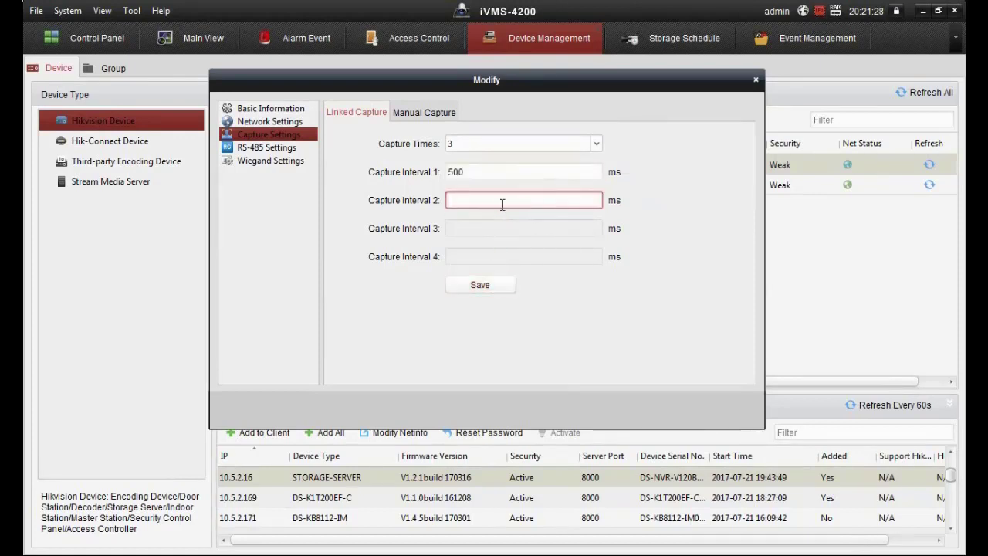
text(10)
key(BackSpace)
key(BackSpace)
key(BackSpace)
key(shift+Tab)
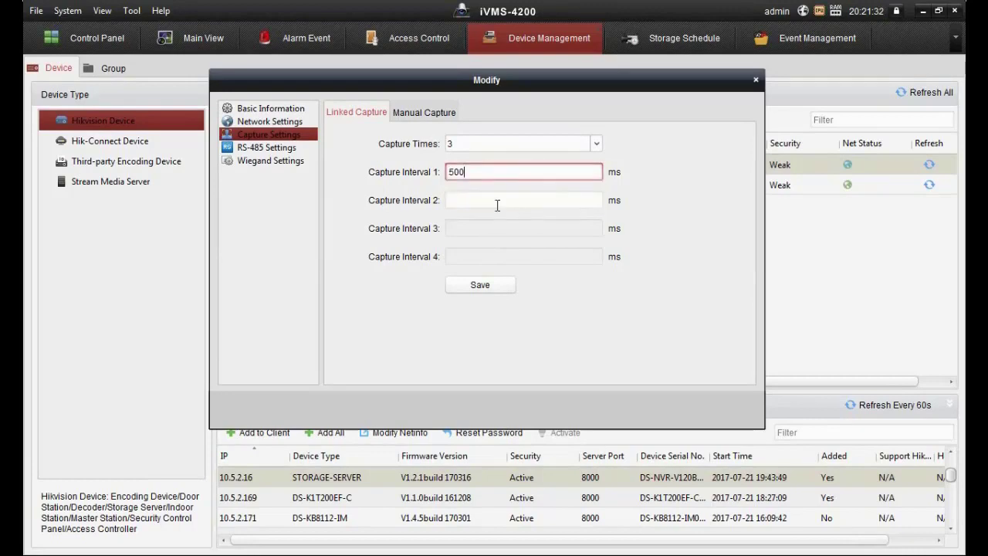
click(486, 294)
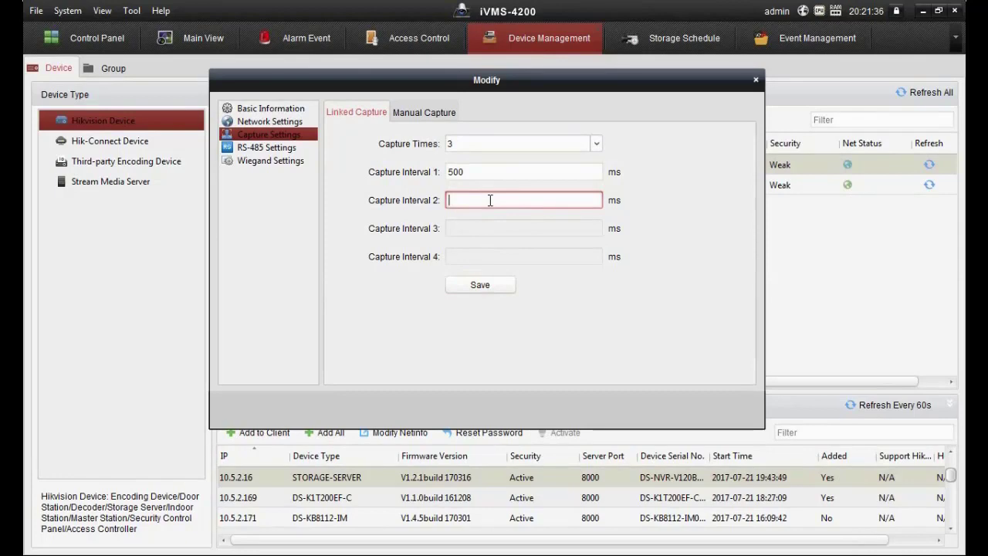
text(400)
click(489, 286)
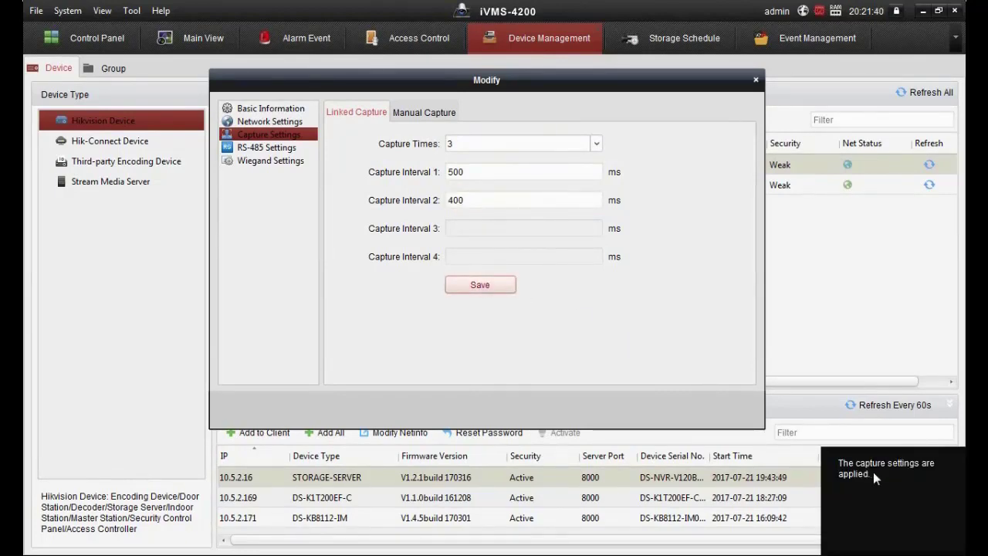
click(755, 80)
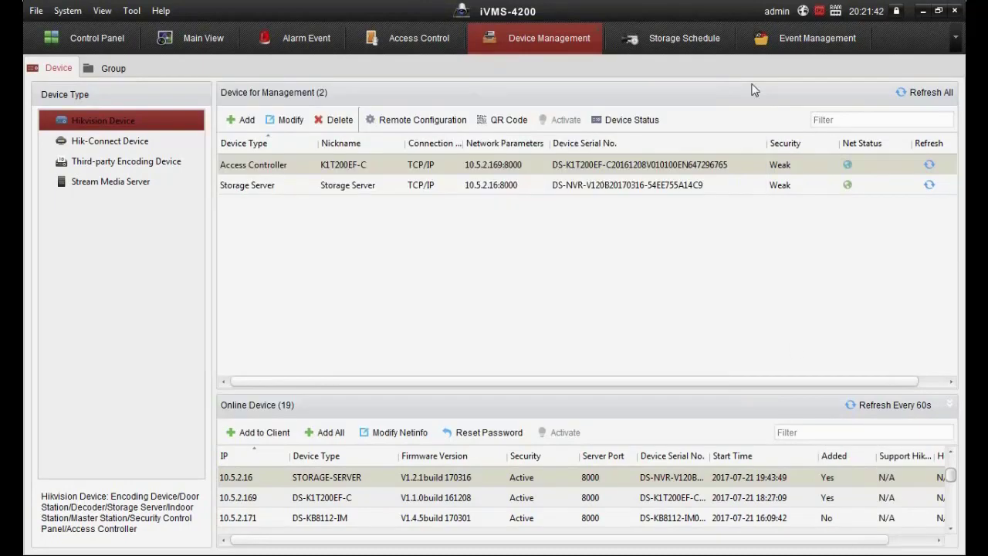
Choose Storage Server as the camera's storage location with Picture Storage enabled, then open Event Card Linkage.
click(690, 48)
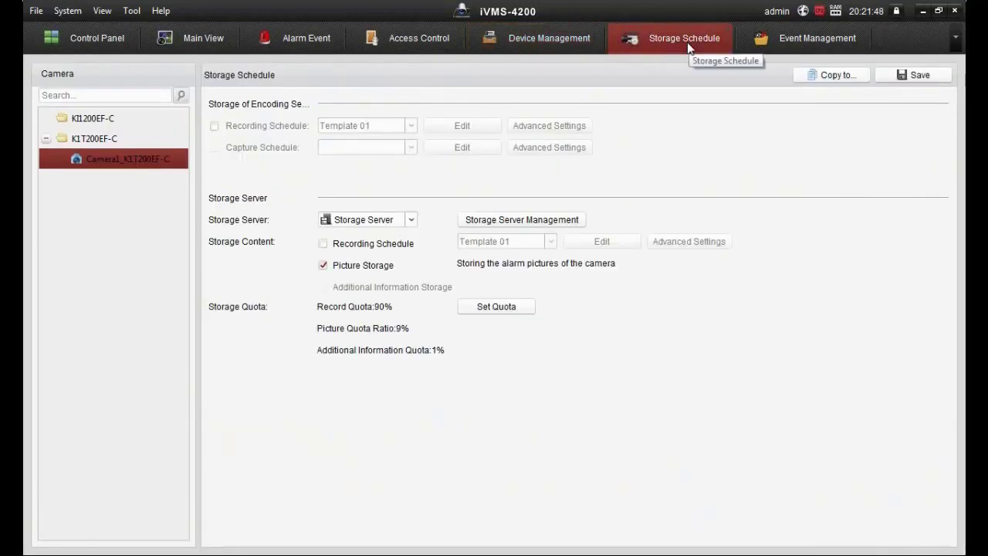
click(401, 222)
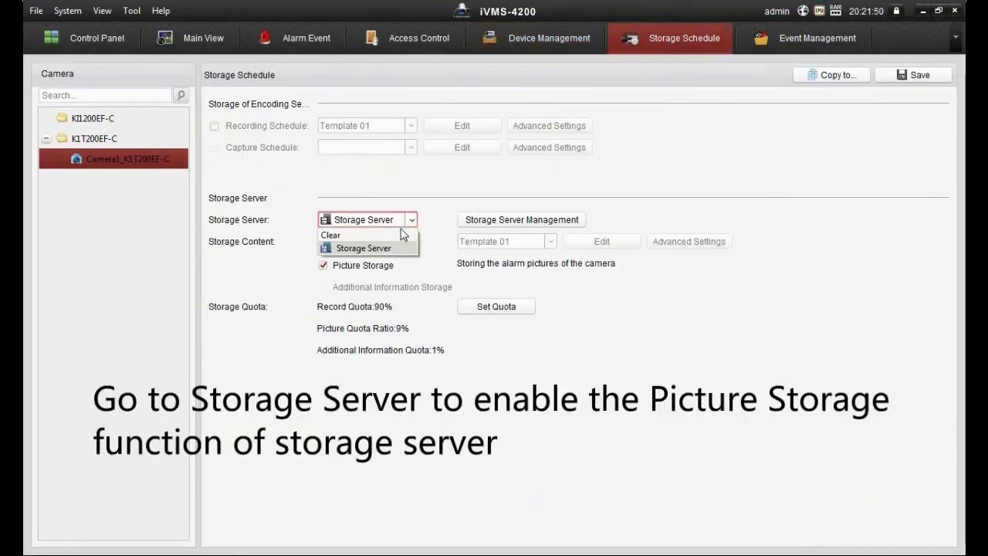
click(389, 249)
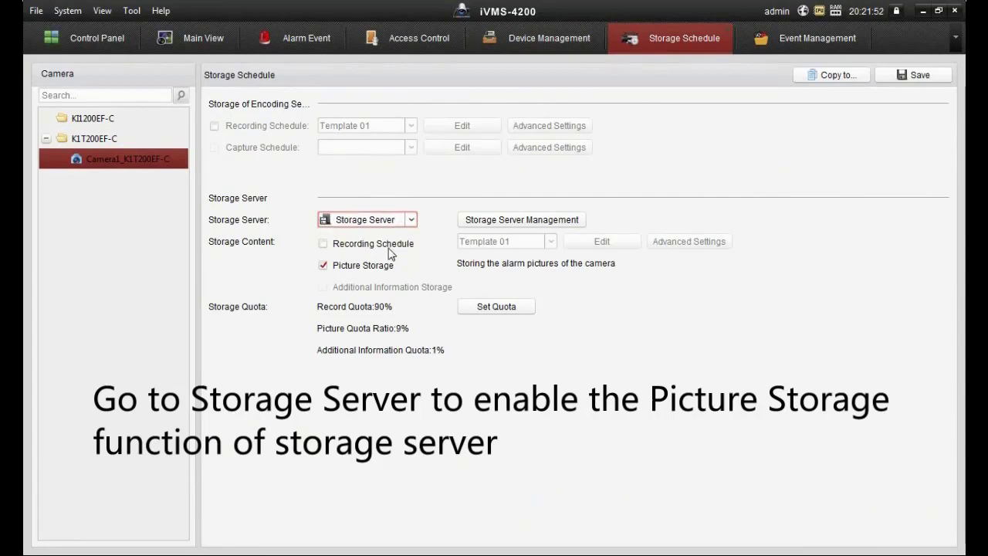
click(323, 266)
click(324, 265)
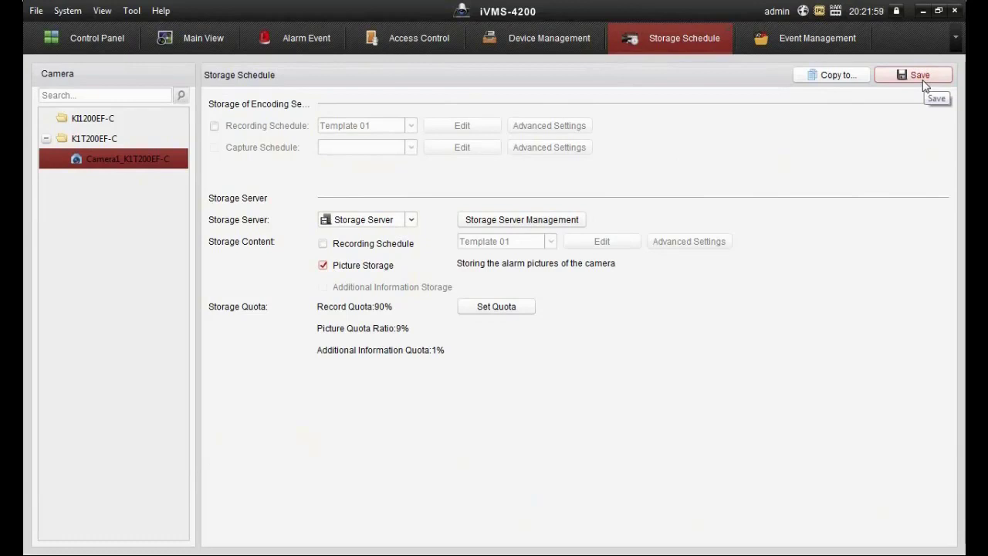
click(801, 45)
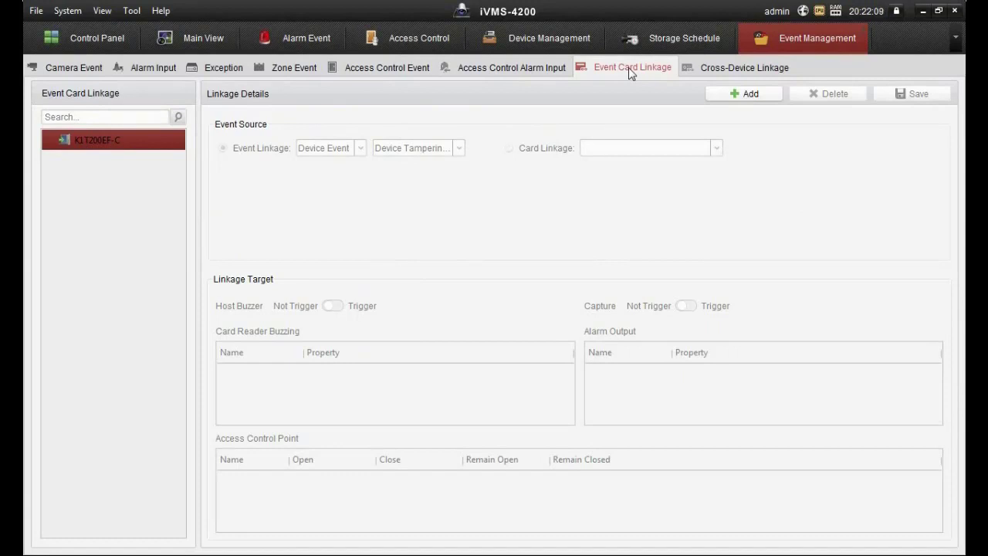
Add a new linkage and browse the Device Event source options, such as Device Tampering.
click(728, 96)
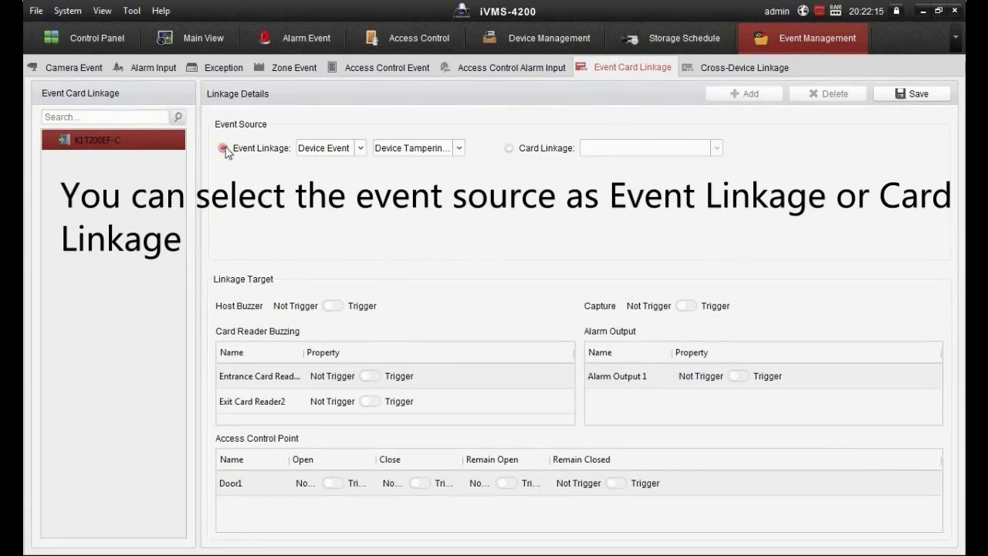
click(312, 150)
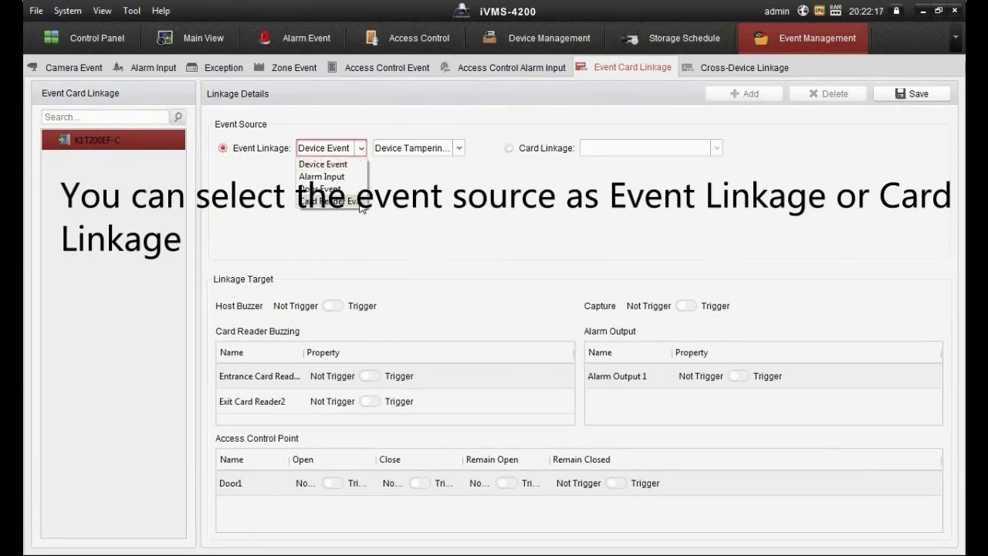
click(451, 149)
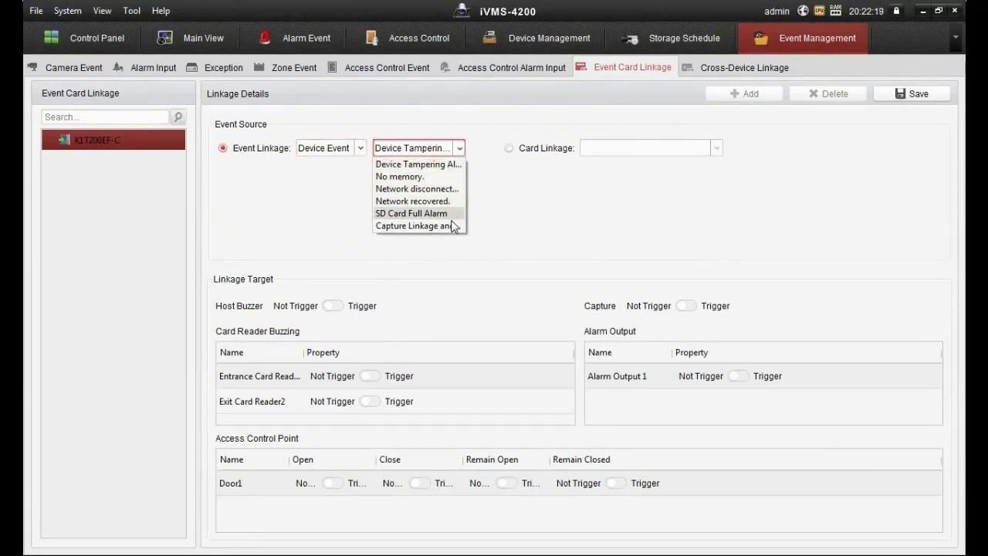
Use Card Linkage with the enrolled card as the source, triggered at Entrance Card Reader1.
click(509, 149)
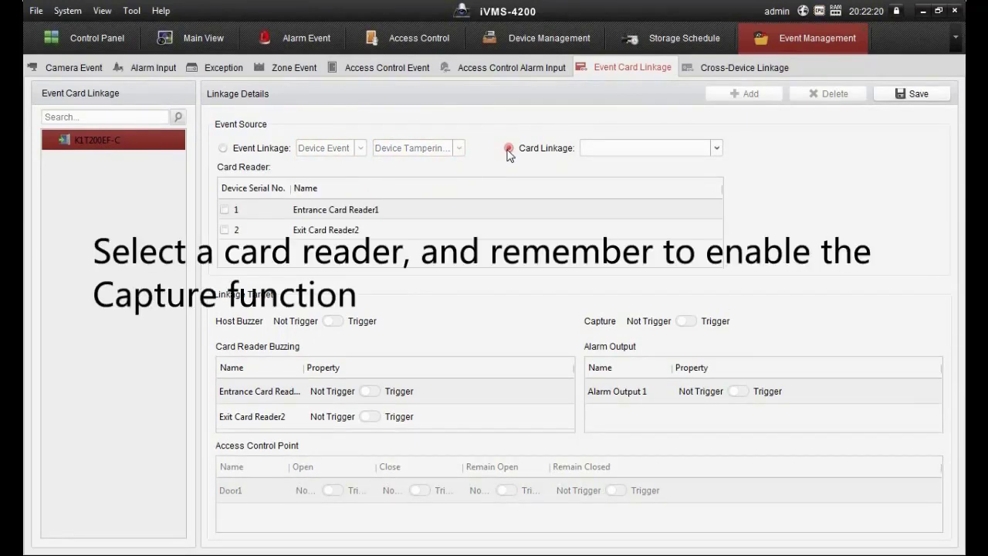
click(716, 150)
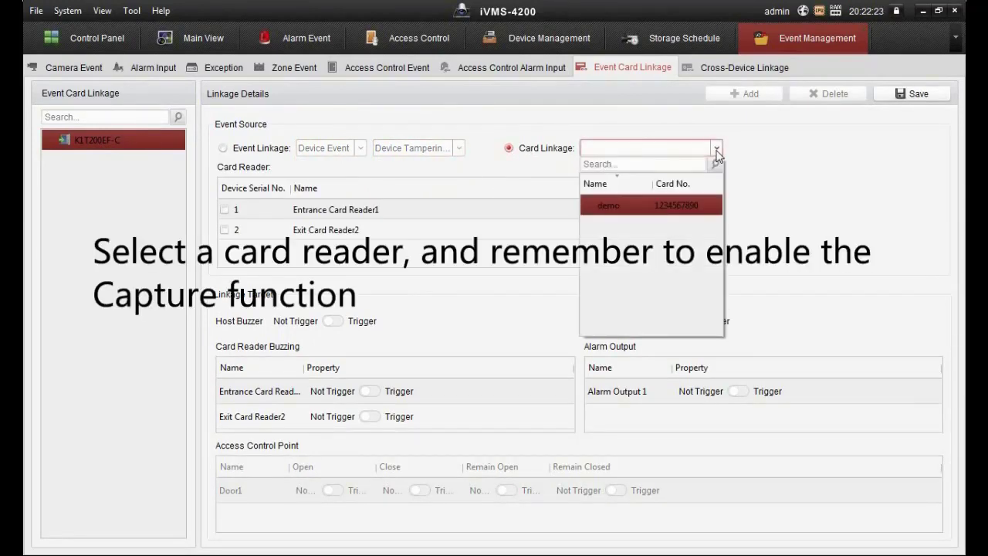
click(684, 204)
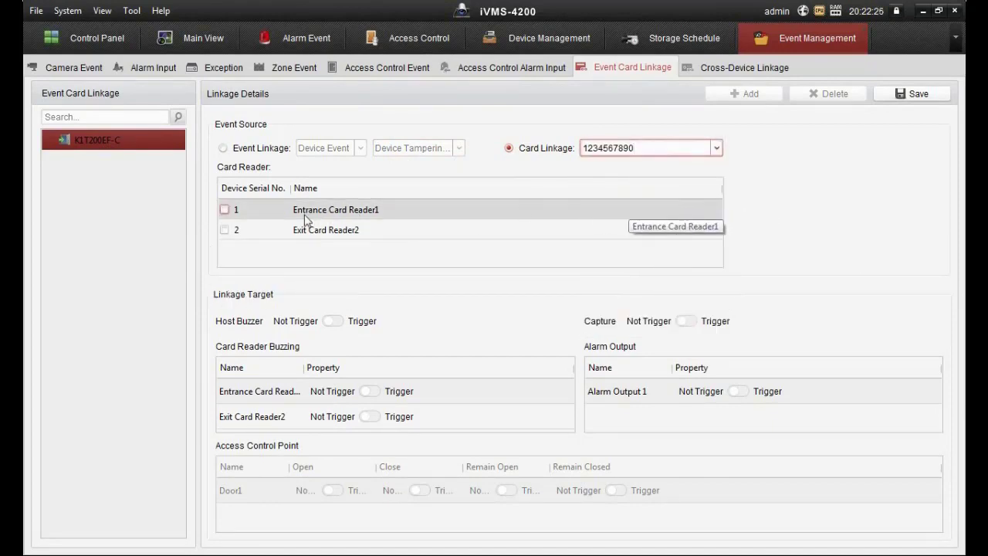
click(224, 211)
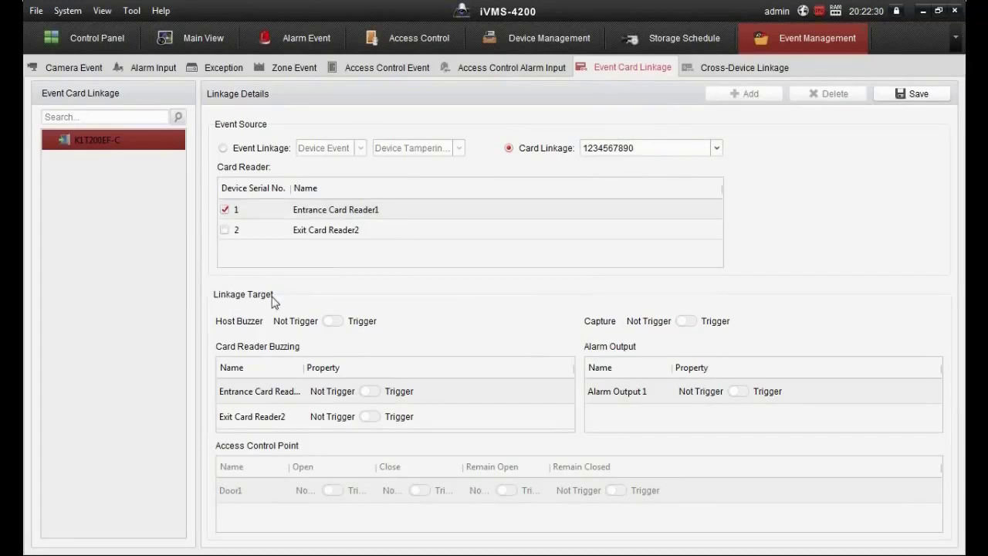
Set Host Buzzer and Capture to Trigger, save the linkage, and go to Device Management.
click(341, 322)
click(342, 322)
click(342, 322)
click(685, 322)
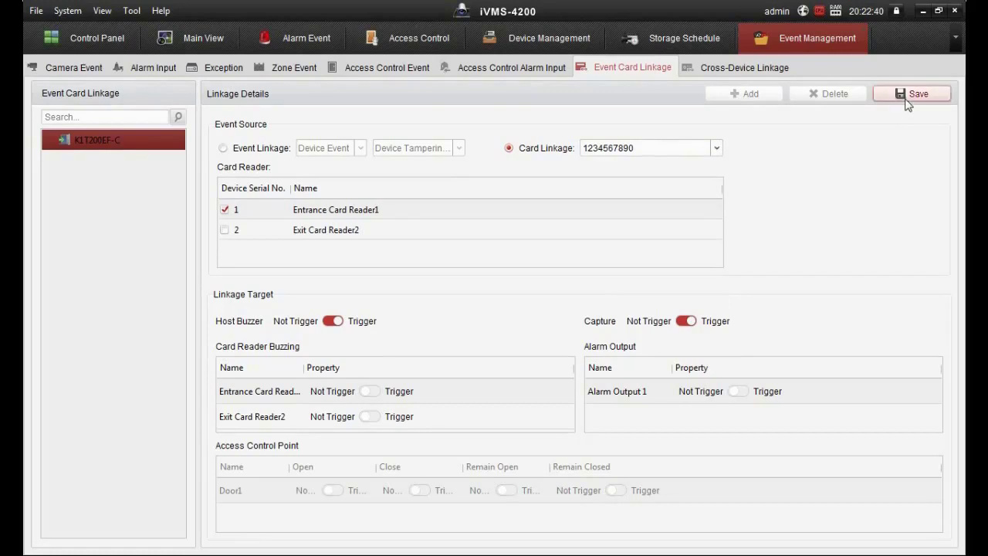
click(905, 96)
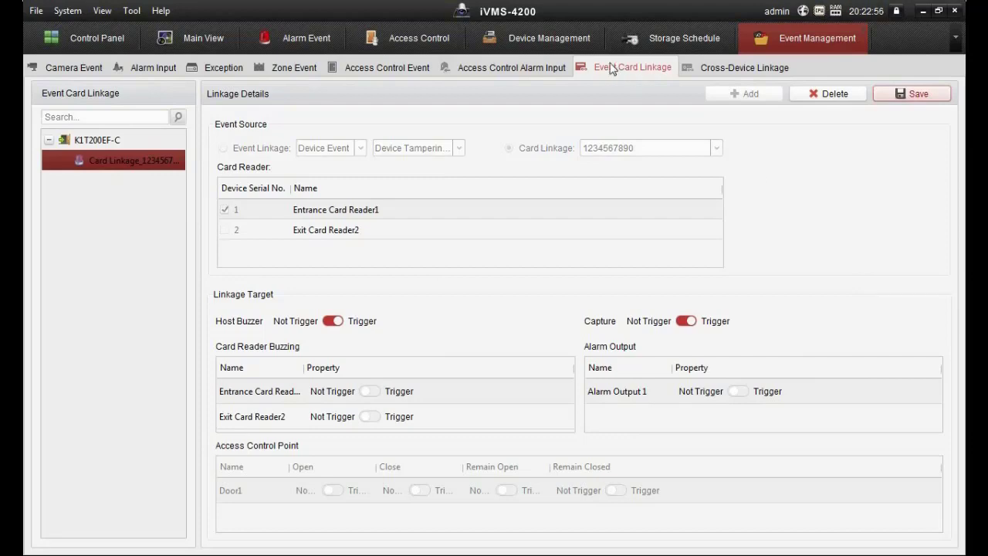
click(530, 41)
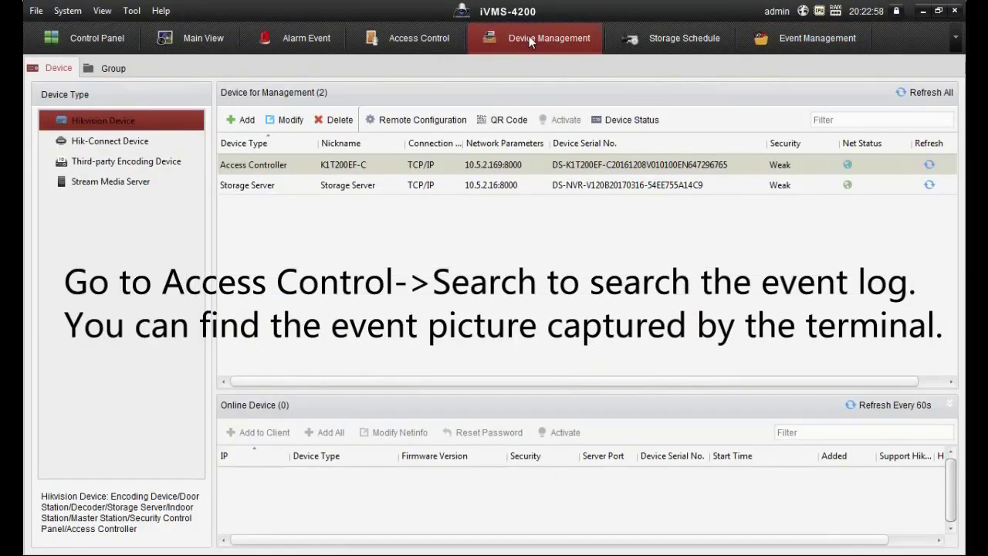
In Access Control Search, keep Event Type as All and filter by the enrolled card's number.
click(415, 39)
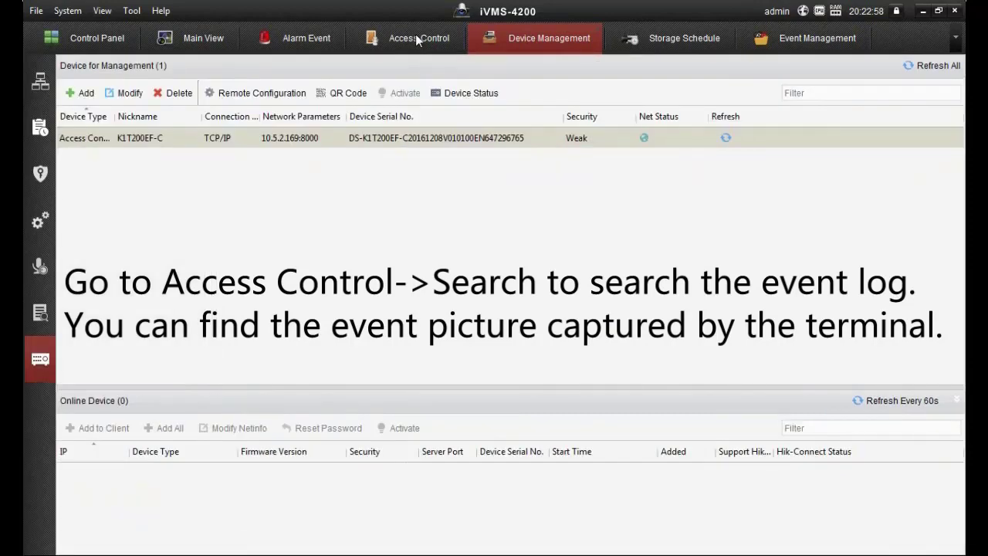
click(38, 312)
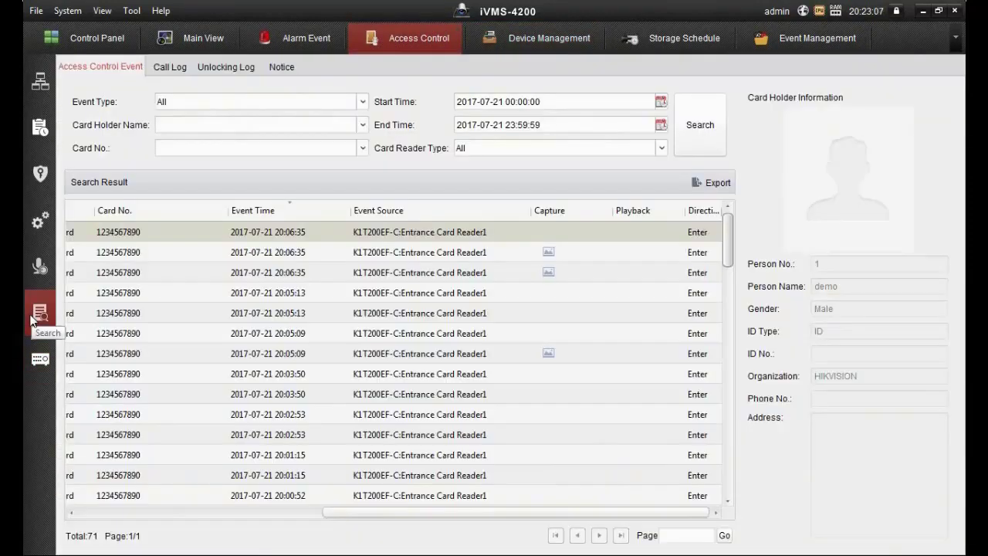
click(237, 102)
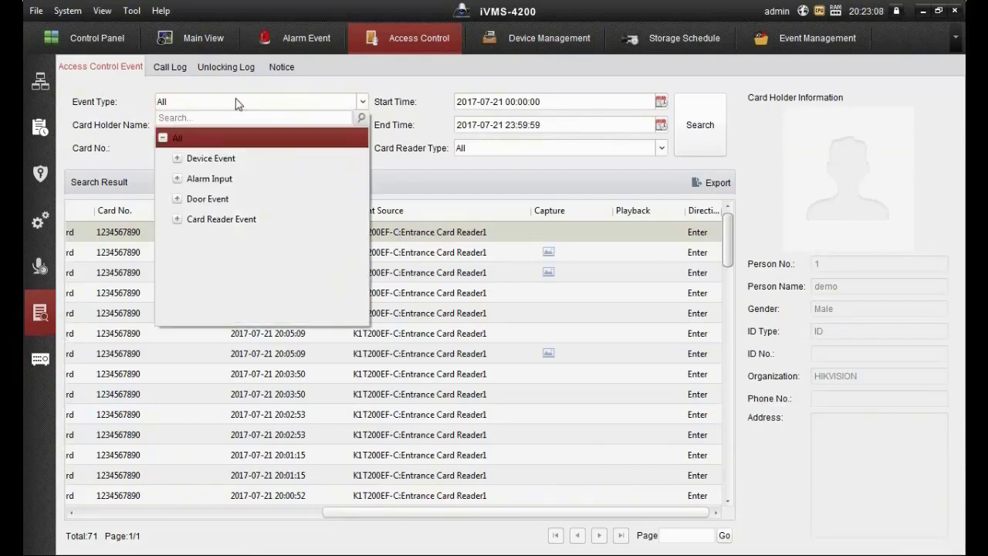
click(207, 139)
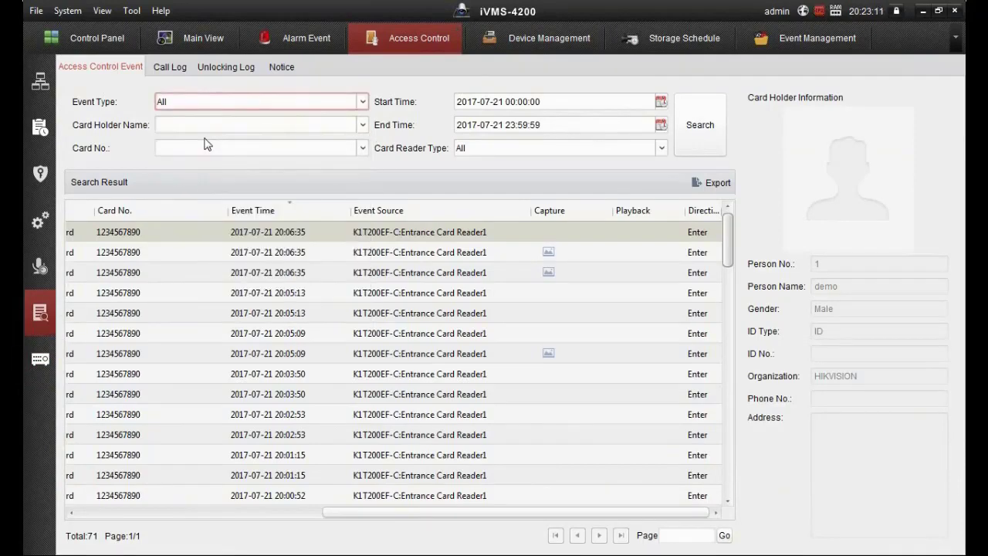
click(209, 147)
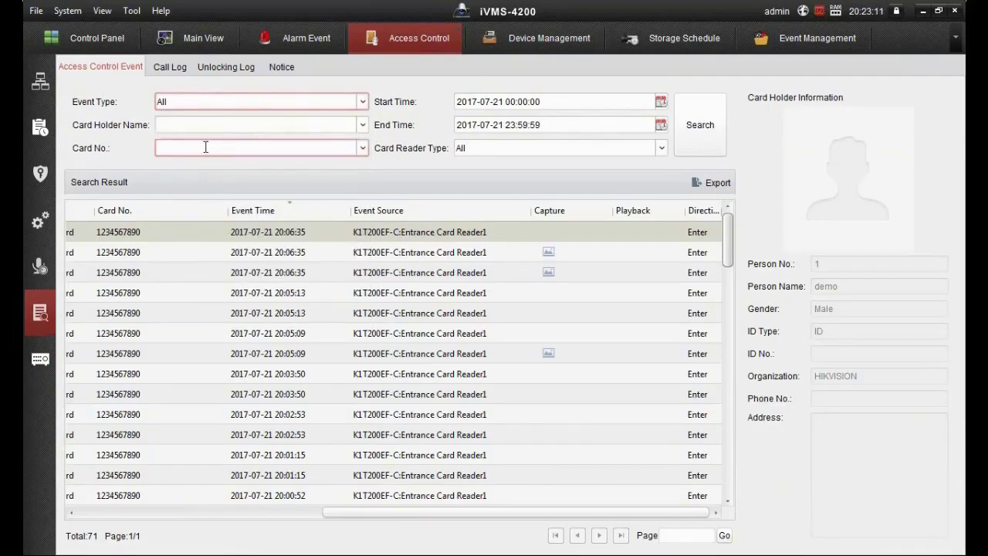
click(362, 147)
click(269, 205)
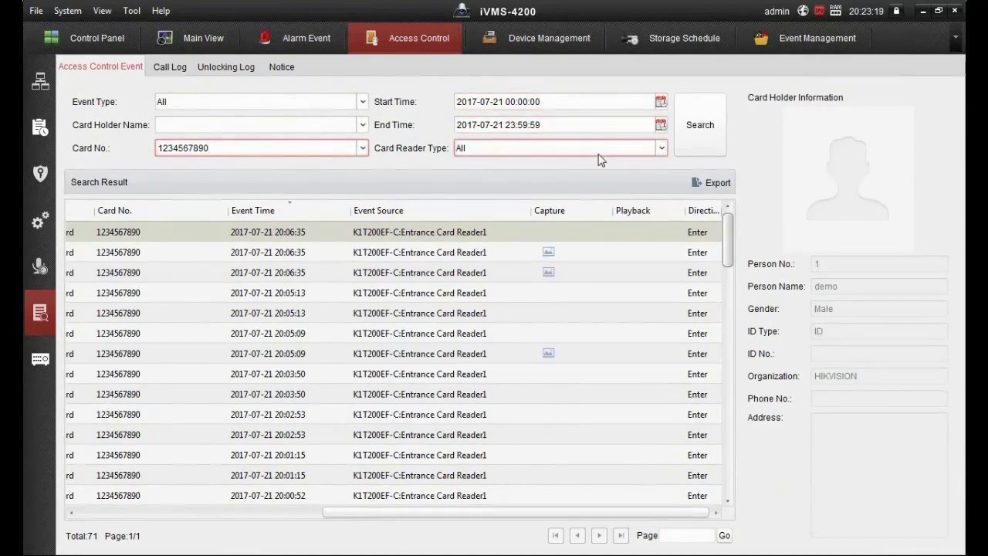
Rerun the card's event log search and select the new 20:20:59 entries showing captured pictures.
click(698, 140)
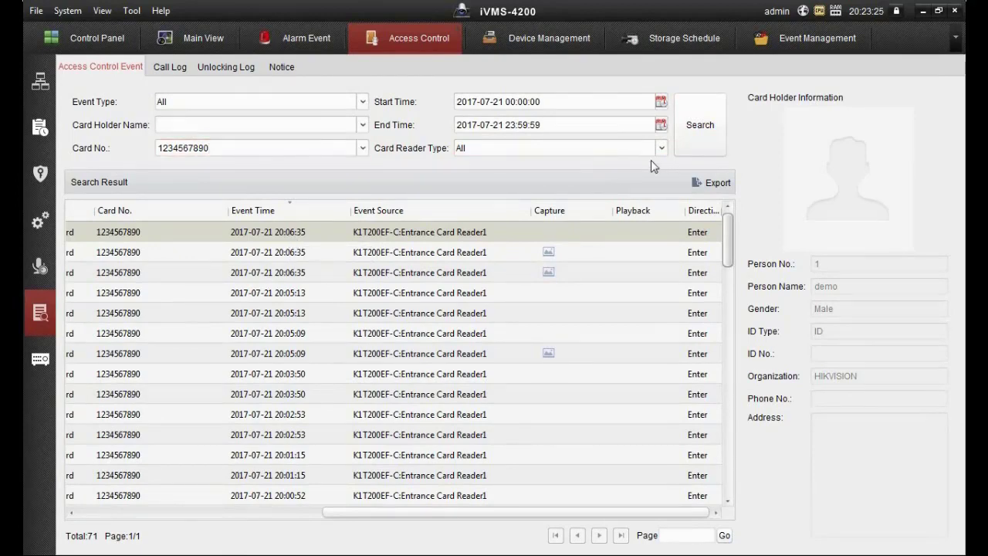
click(698, 139)
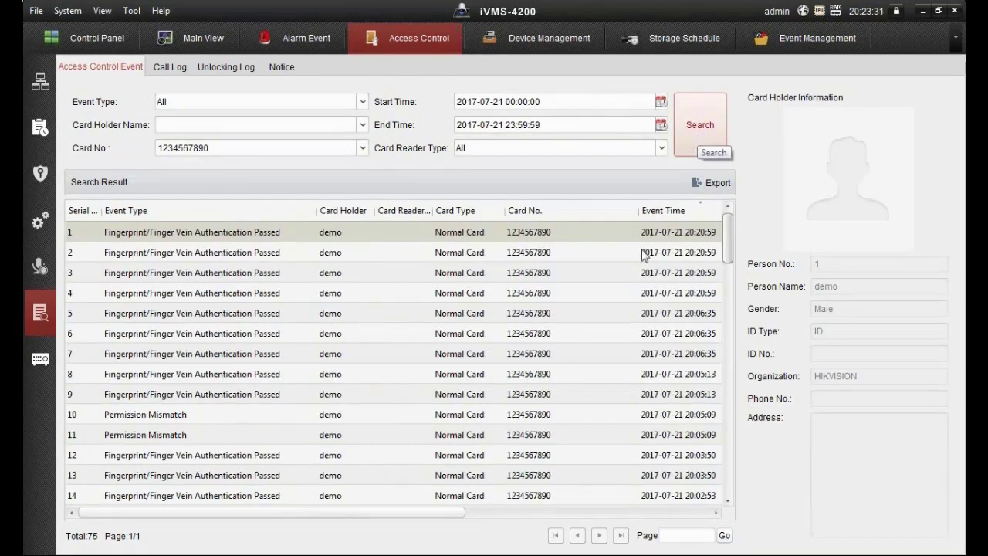
drag(399, 515, 660, 516)
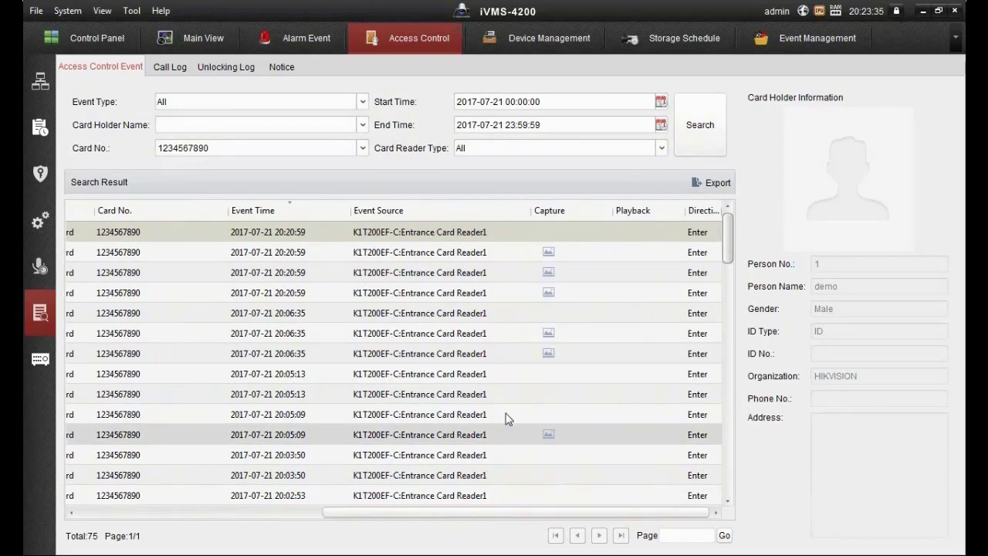
click(300, 294)
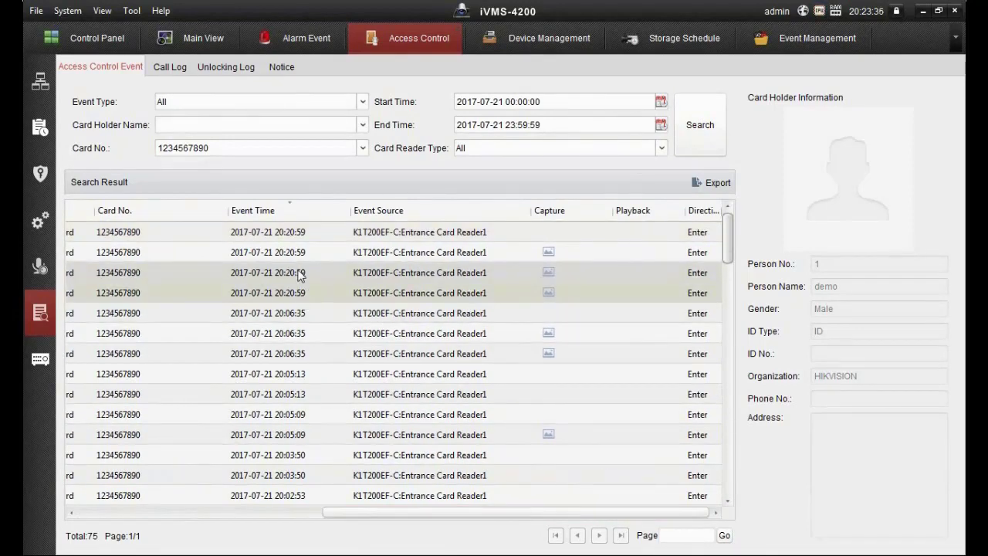
click(302, 253)
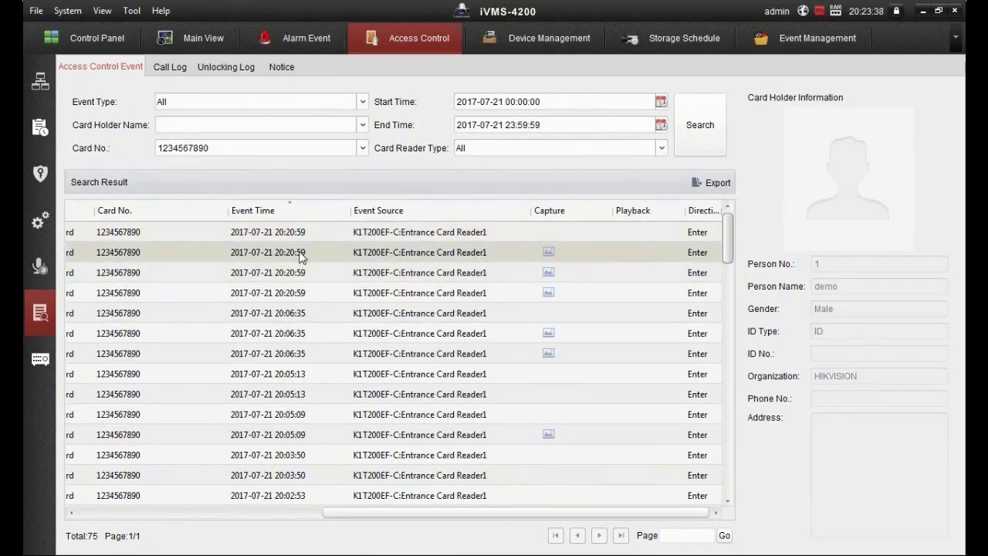